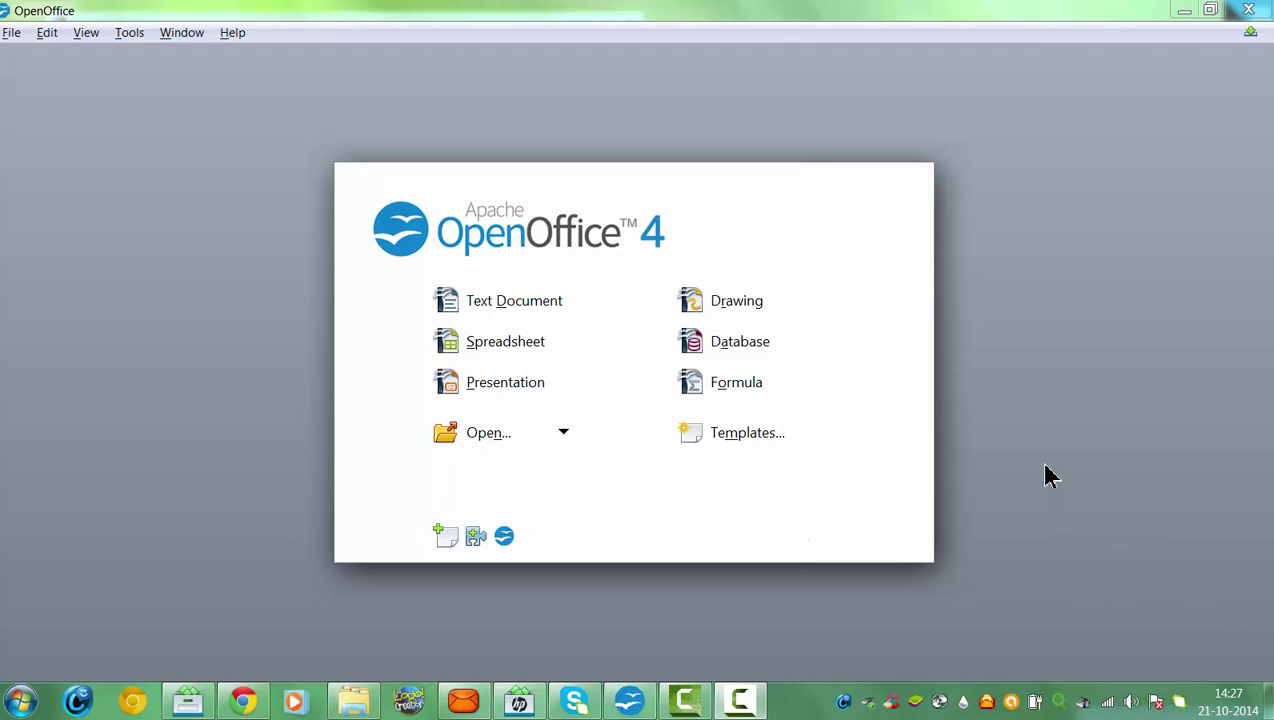
Start an empty presentation from the Start Center and advance the wizard to slide design selection.
left_click(1062, 393)
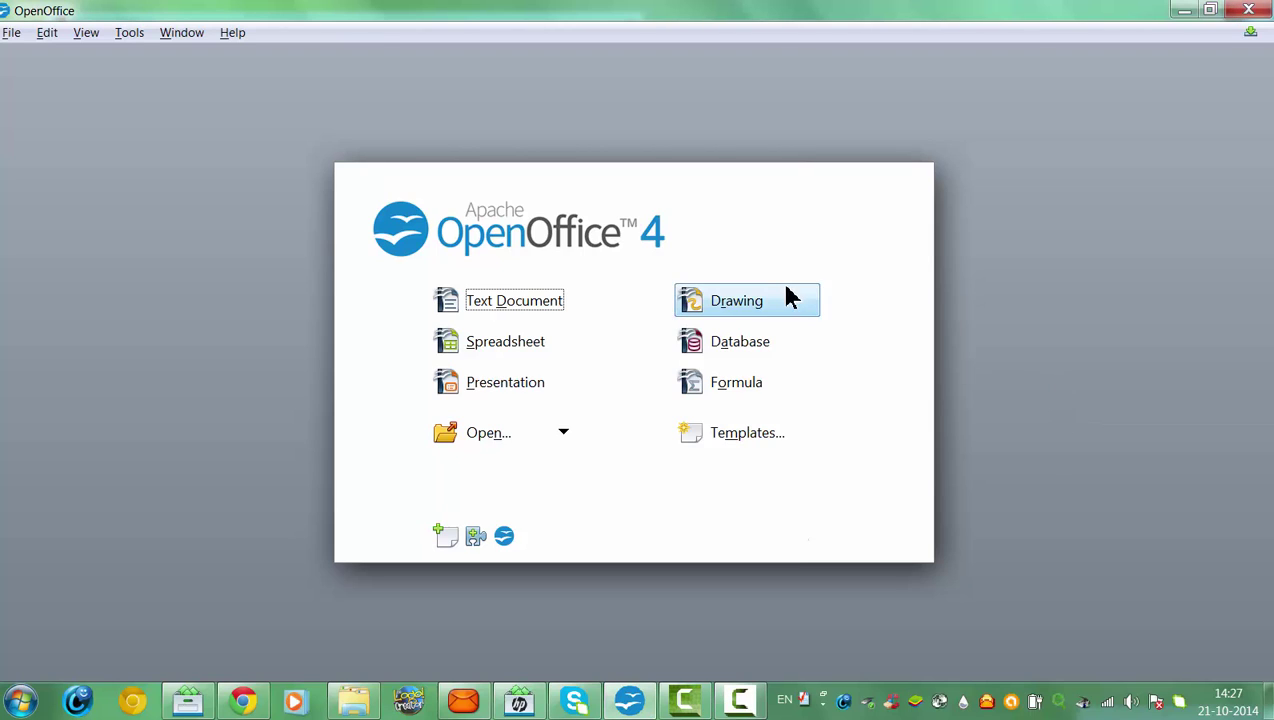
left_click(509, 393)
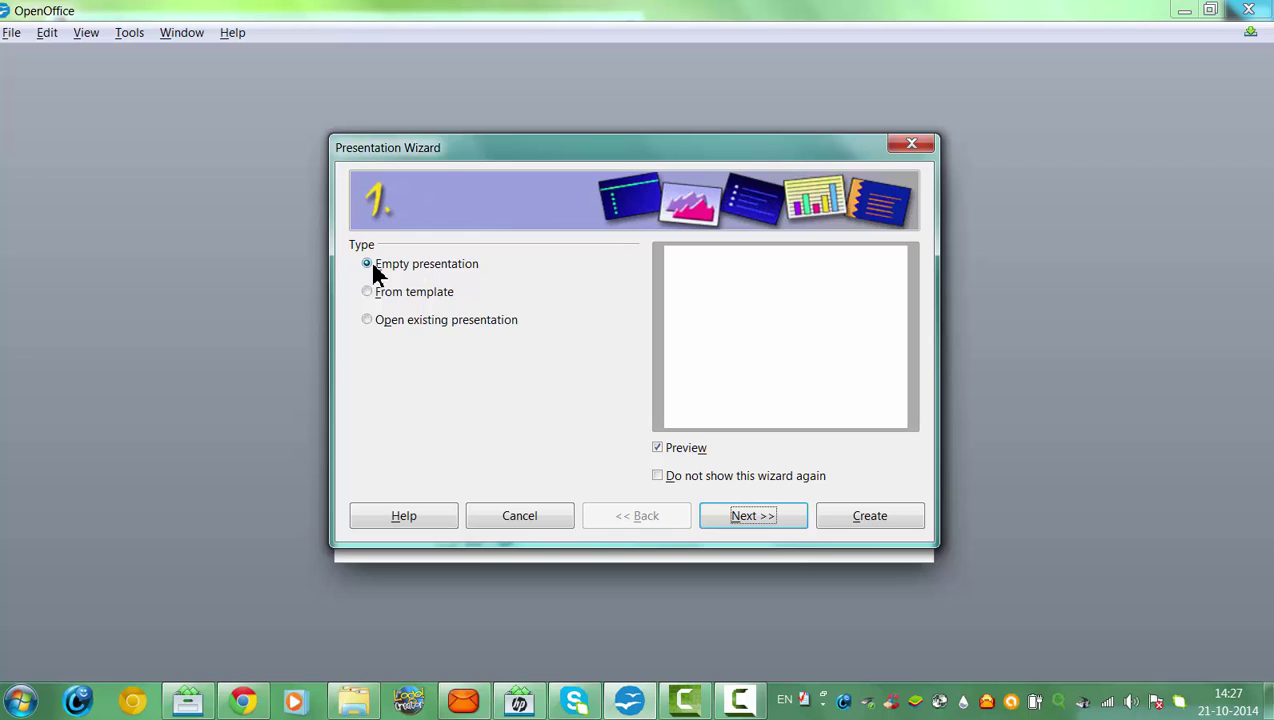
left_click(731, 519)
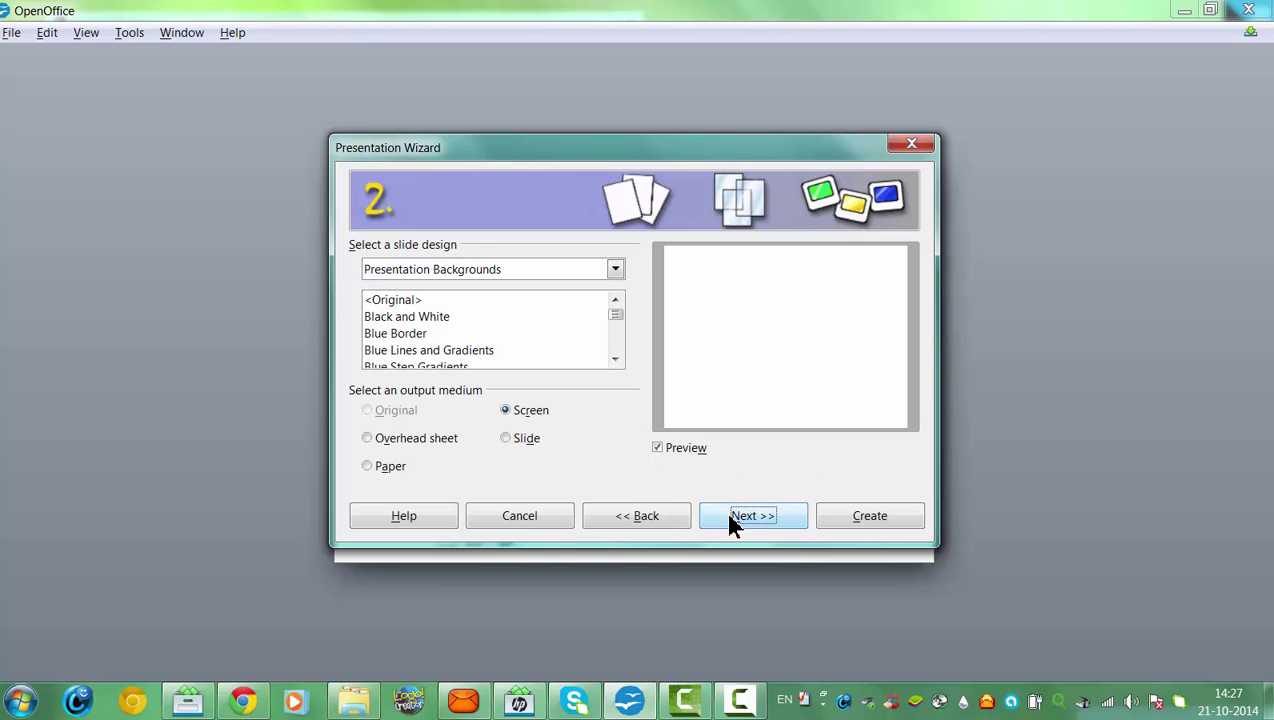
Preview Black and White, Blue Border and White Blue designs, then pick Water and continue.
left_click(420, 318)
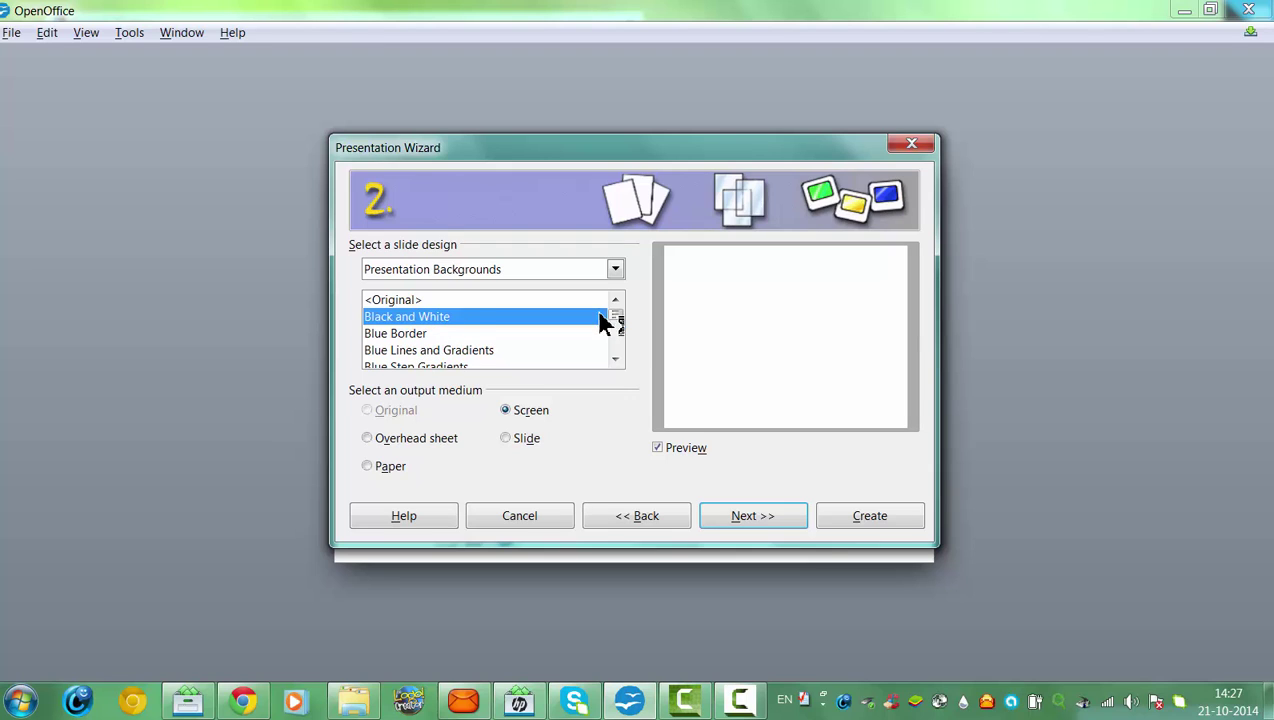
left_click(572, 334)
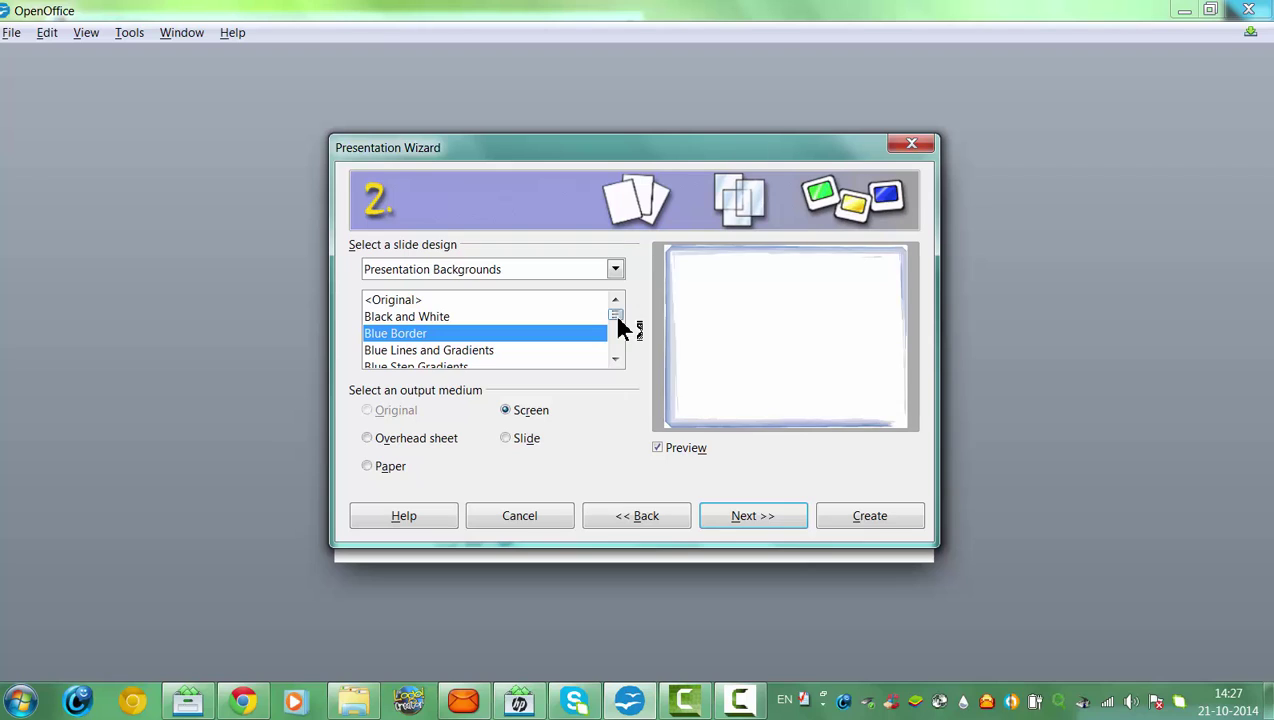
left_click_drag(617, 321, 623, 370)
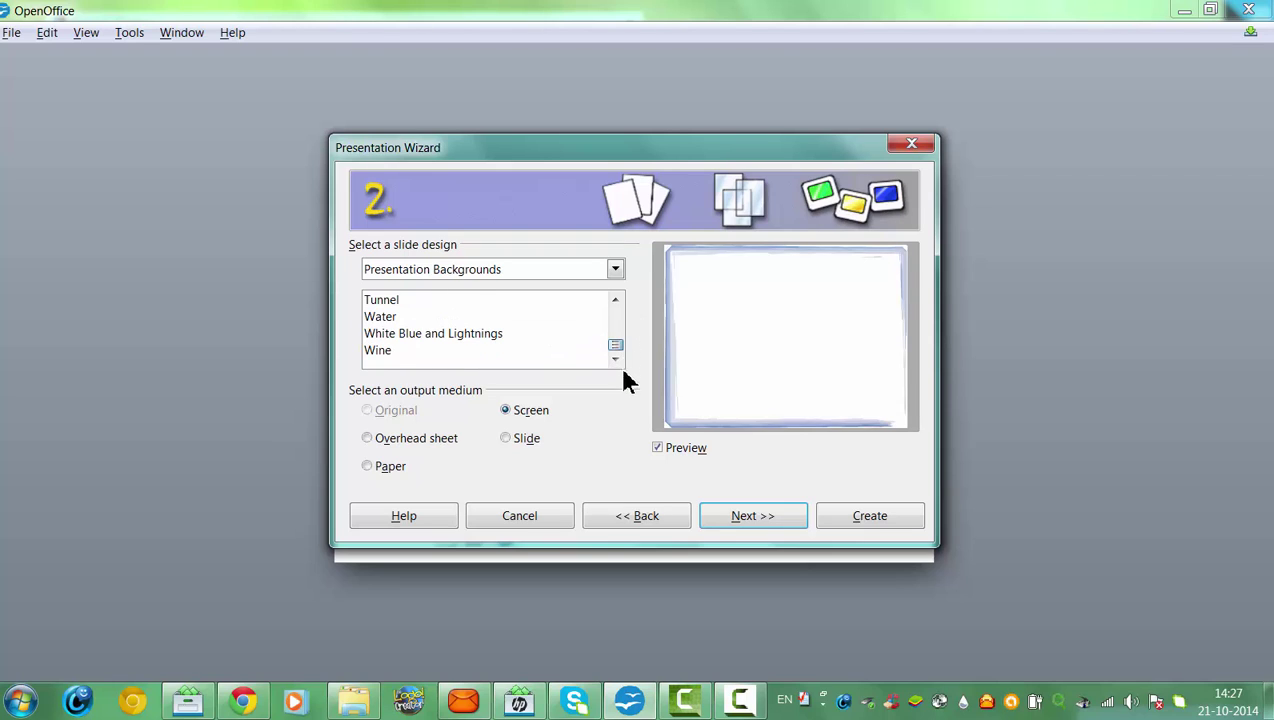
left_click(386, 340)
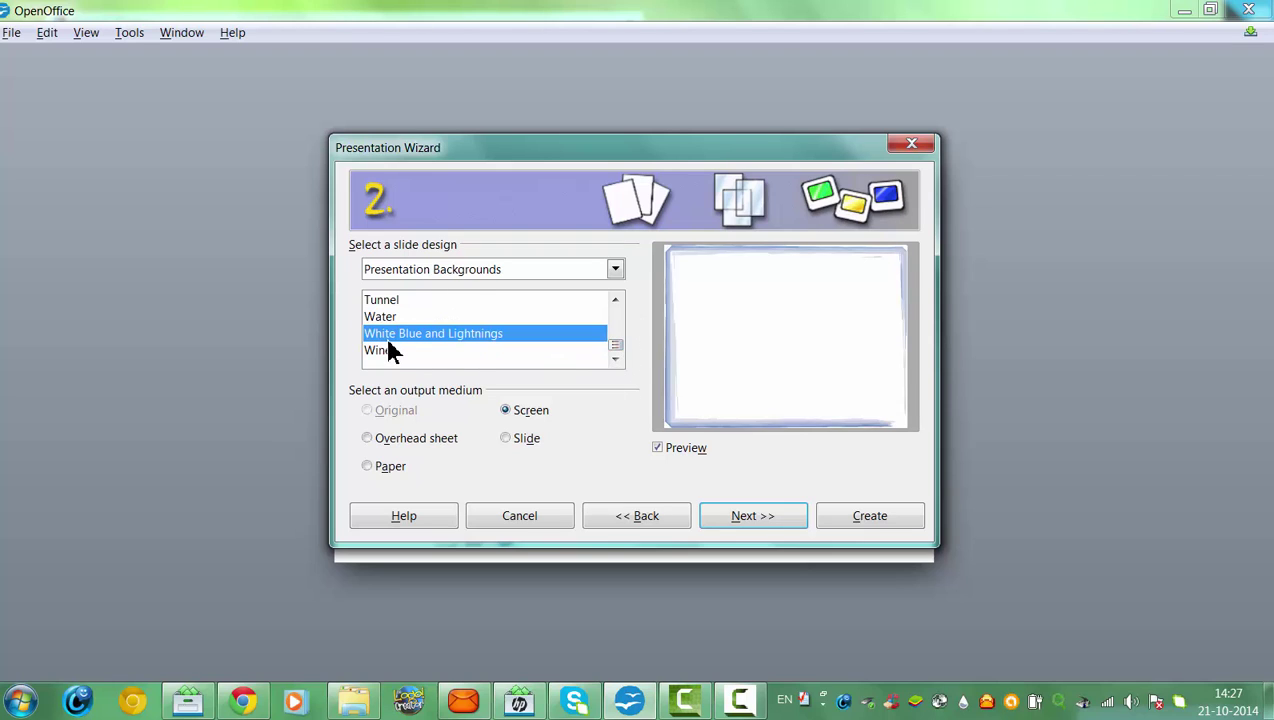
left_click(379, 319)
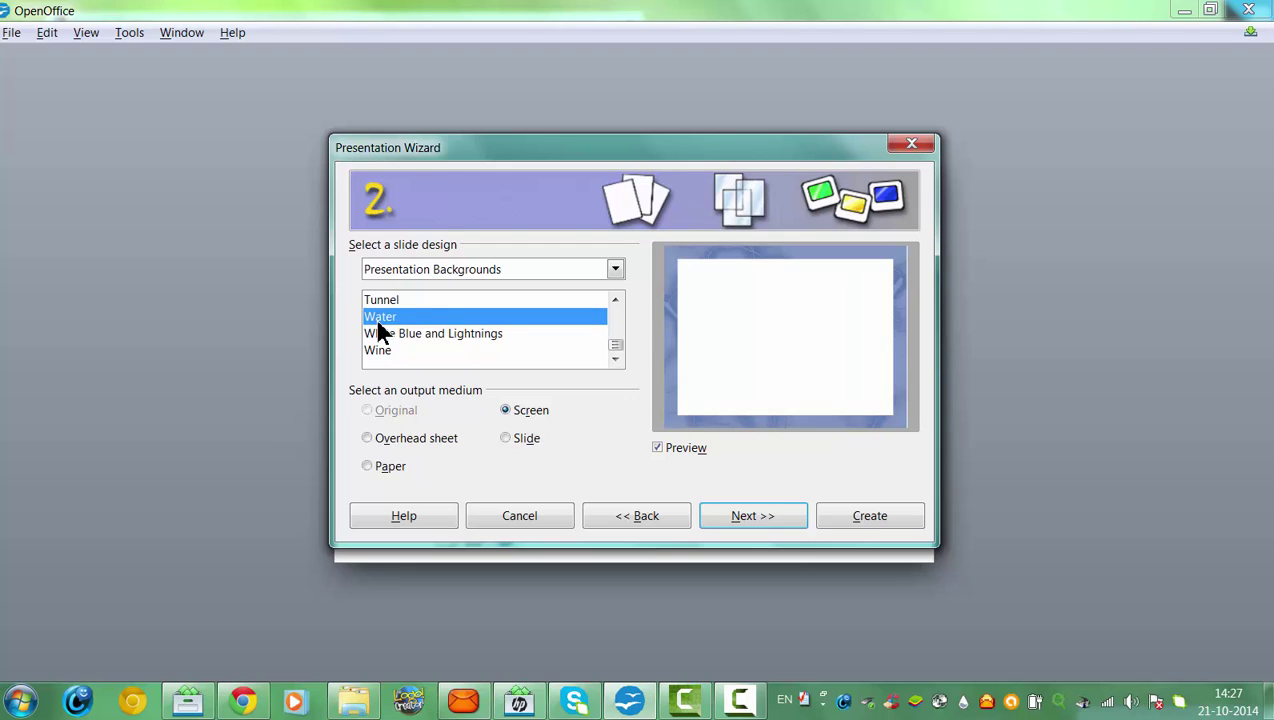
left_click(760, 530)
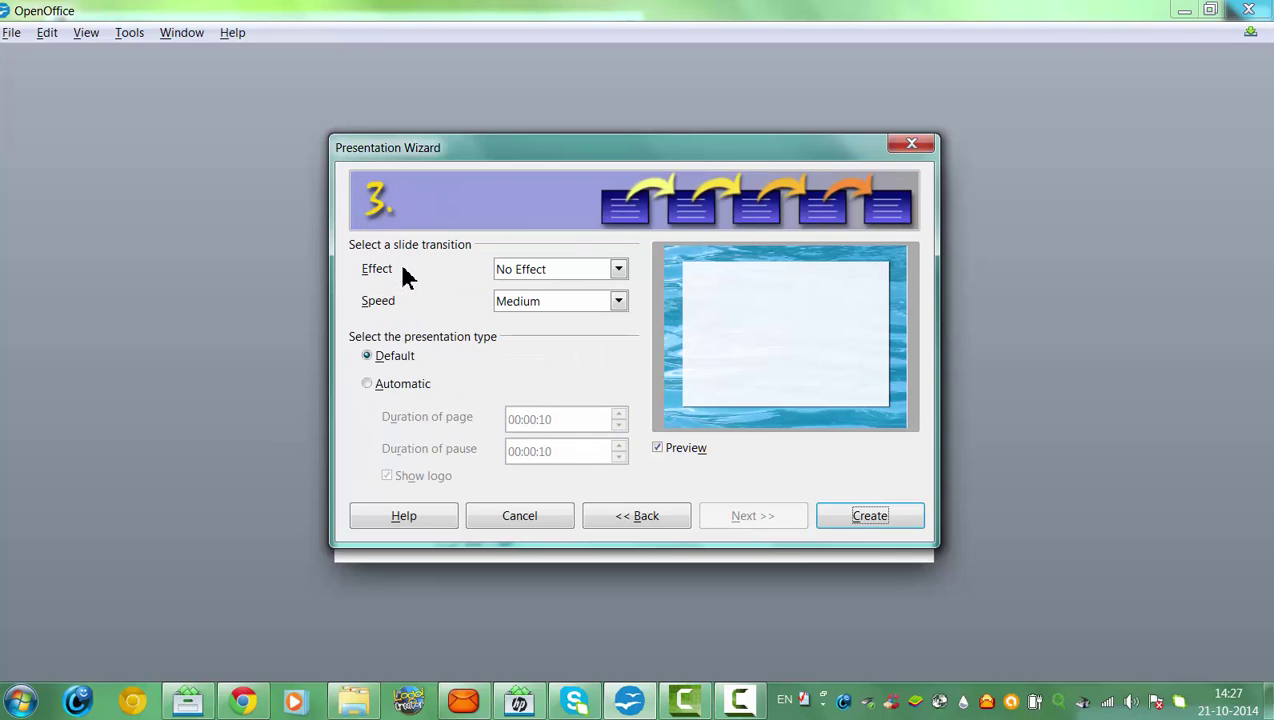
Try the Venetian Blinds Vertical, Fade Through Black and Checkerboard Across transition effects.
left_click(580, 271)
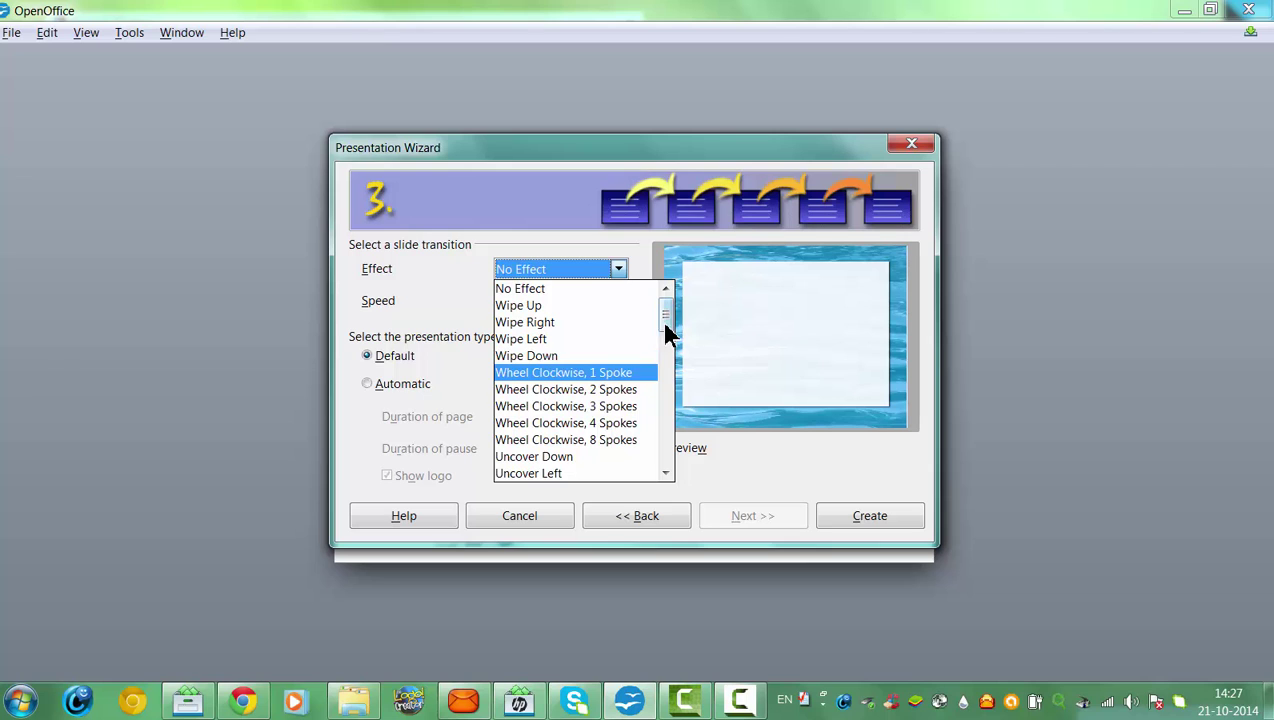
left_click_drag(668, 333, 655, 398)
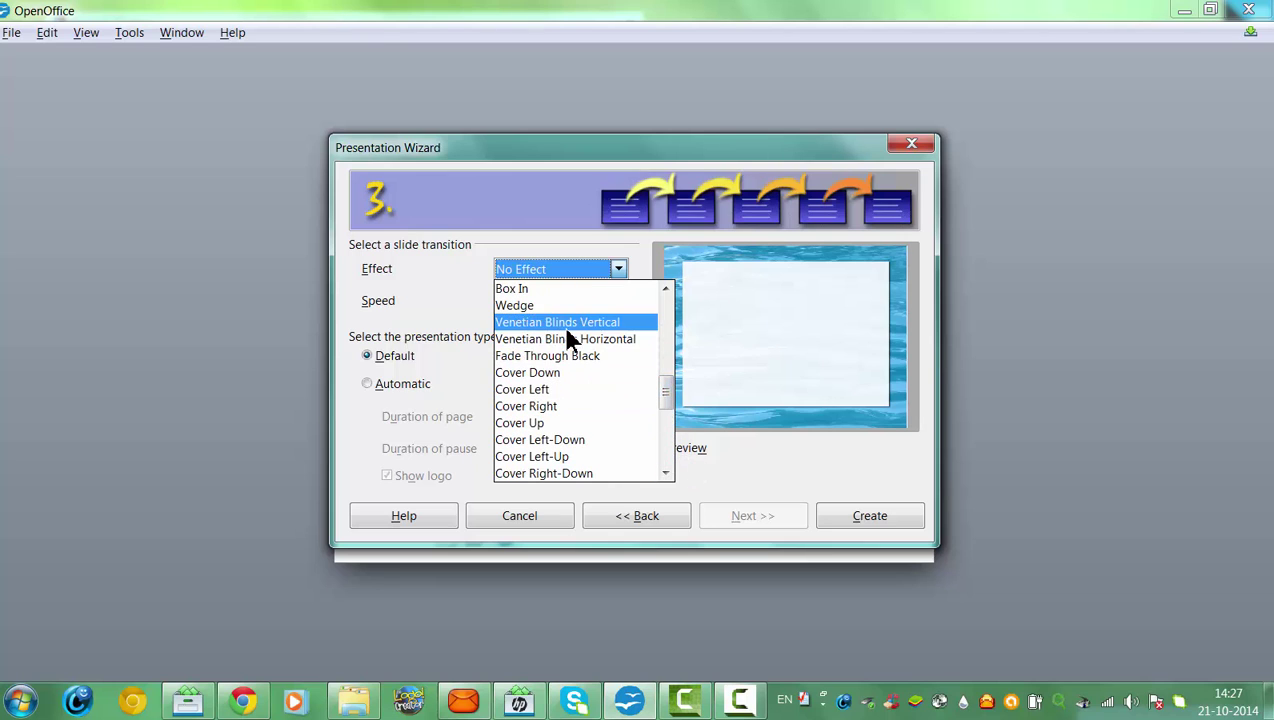
left_click(566, 320)
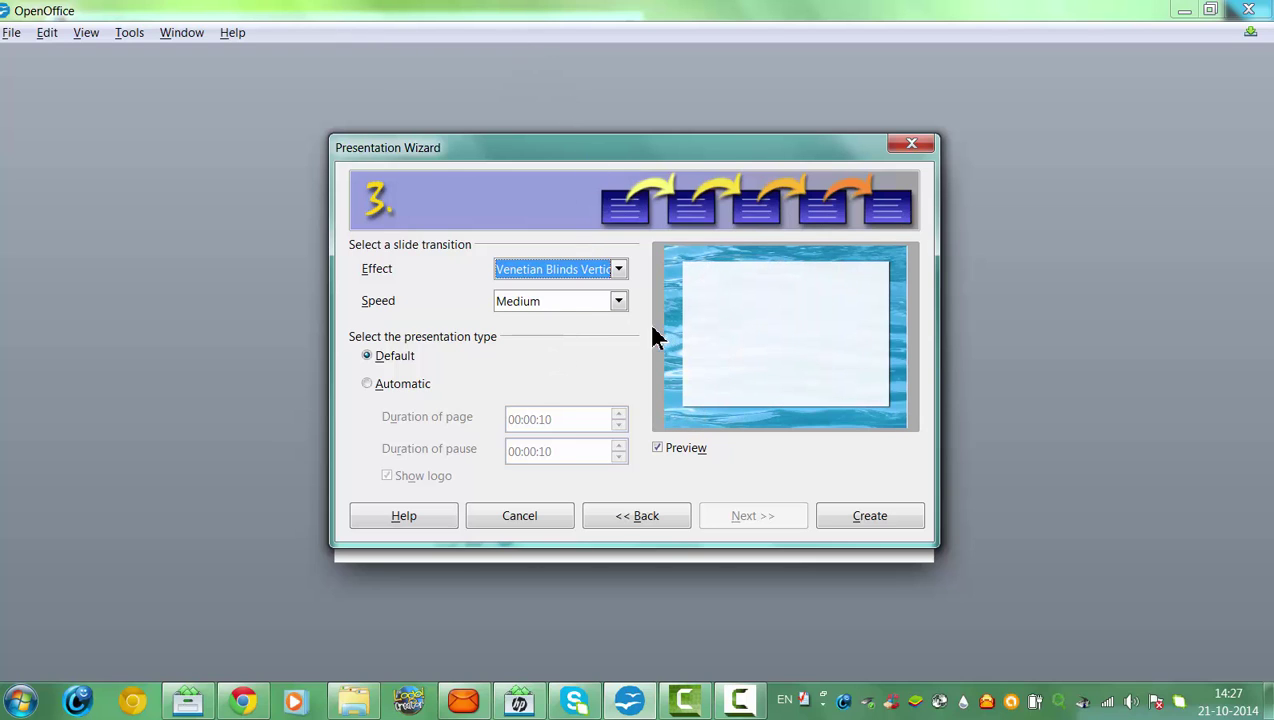
left_click(575, 268)
left_click(570, 318)
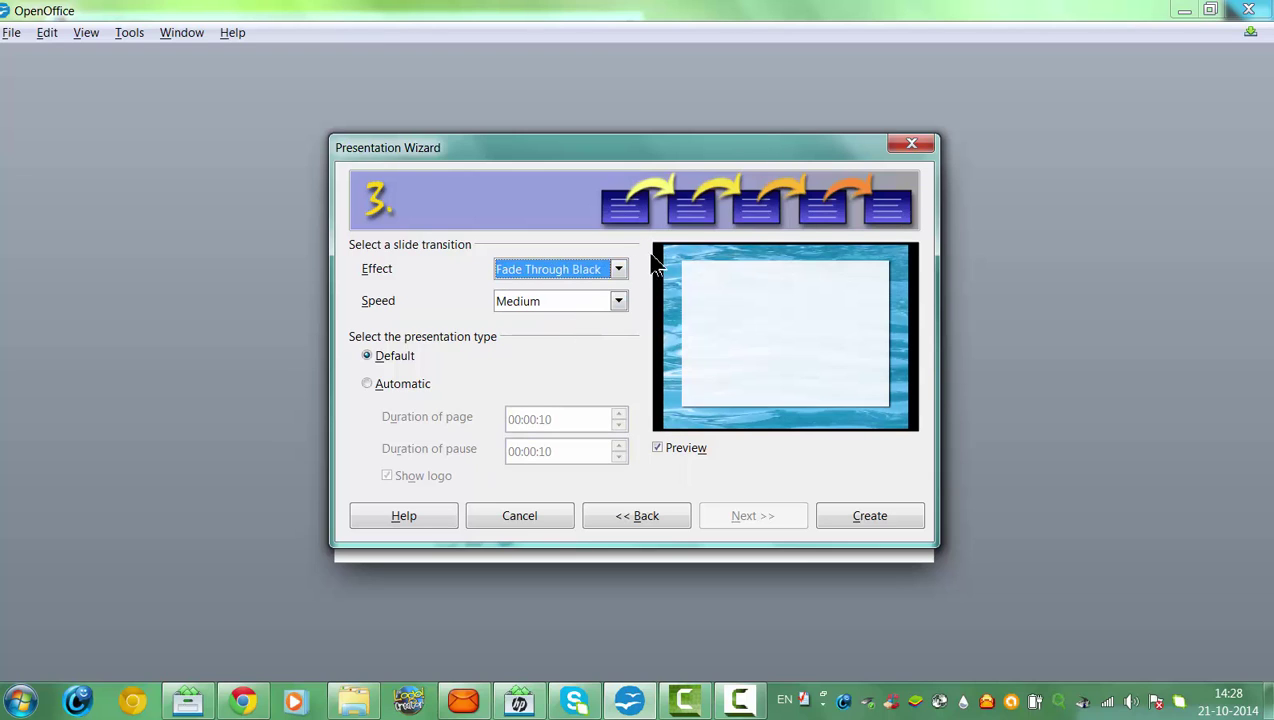
left_click(566, 270)
left_click_drag(670, 420, 665, 360)
left_click(577, 340)
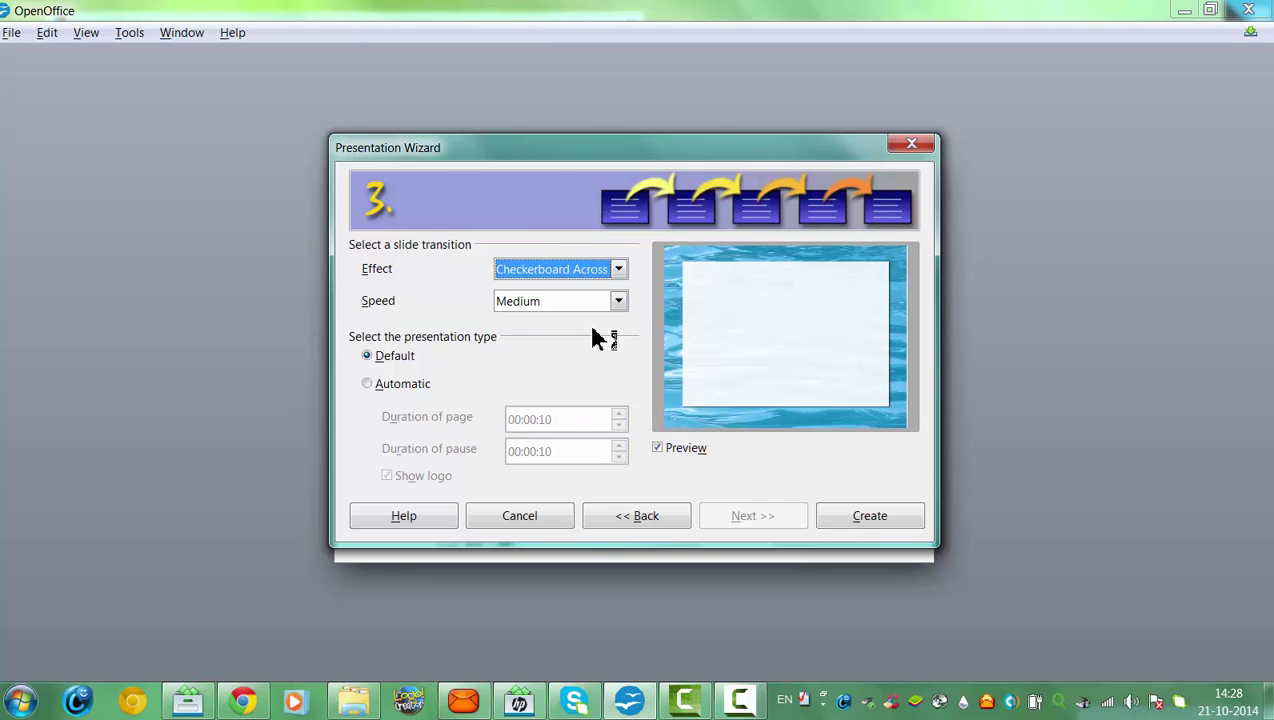
After trying Wheel Clockwise and Random Bars Vertical, create the presentation with Shape Diamond at Medium speed.
left_click(573, 272)
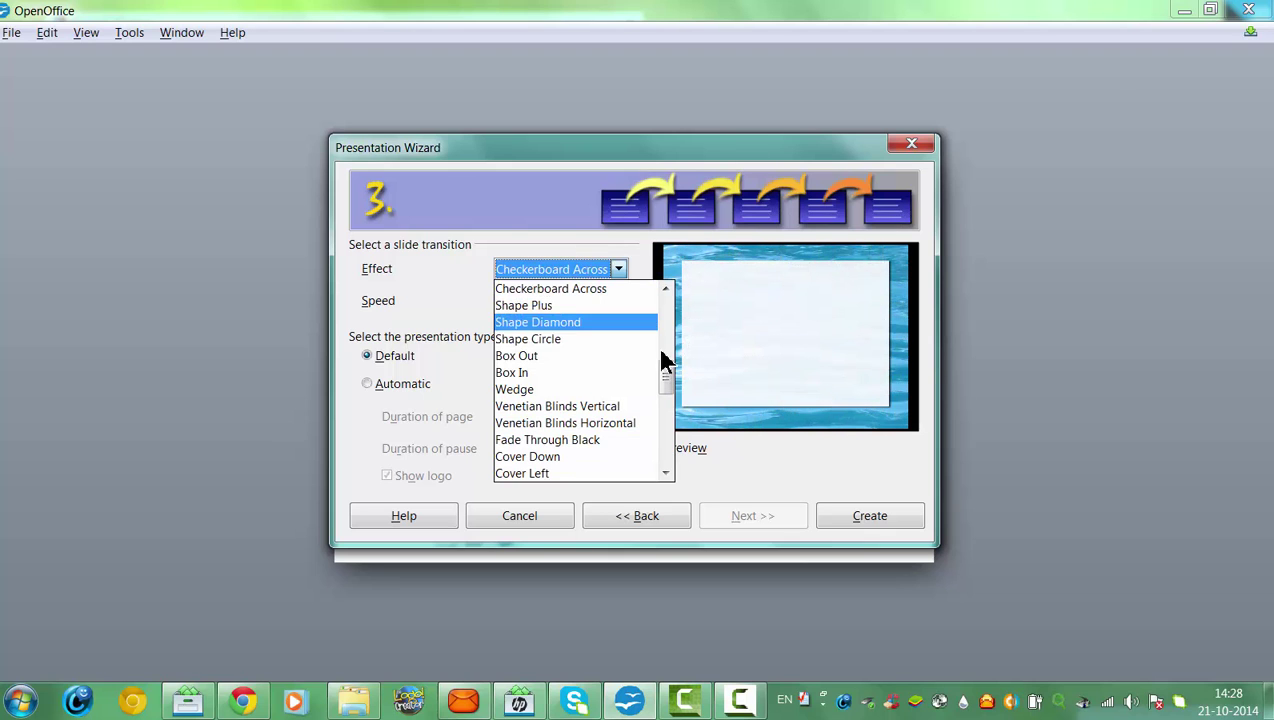
scroll(674, 397, "up", 1)
left_click_drag(674, 397, 672, 350)
left_click(630, 346)
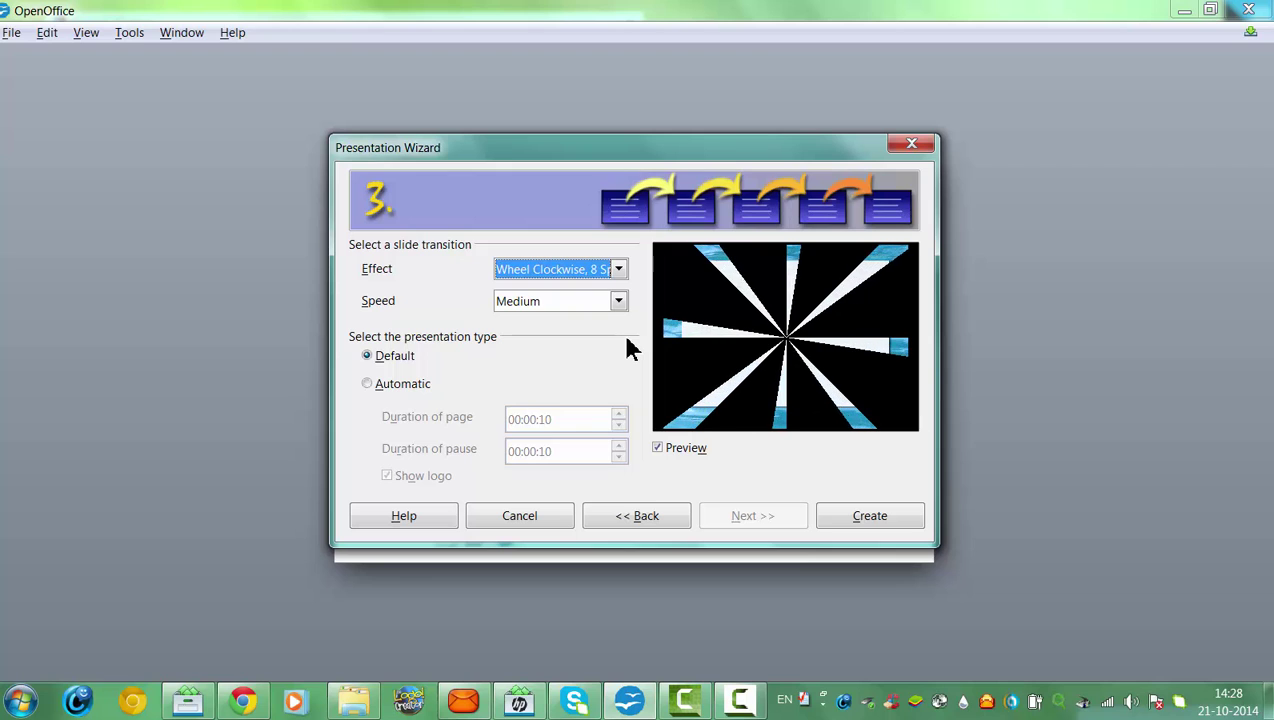
left_click(603, 269)
mouse_move(672, 360)
left_mouse_down()
mouse_move(664, 322)
mouse_move(668, 366)
left_mouse_up()
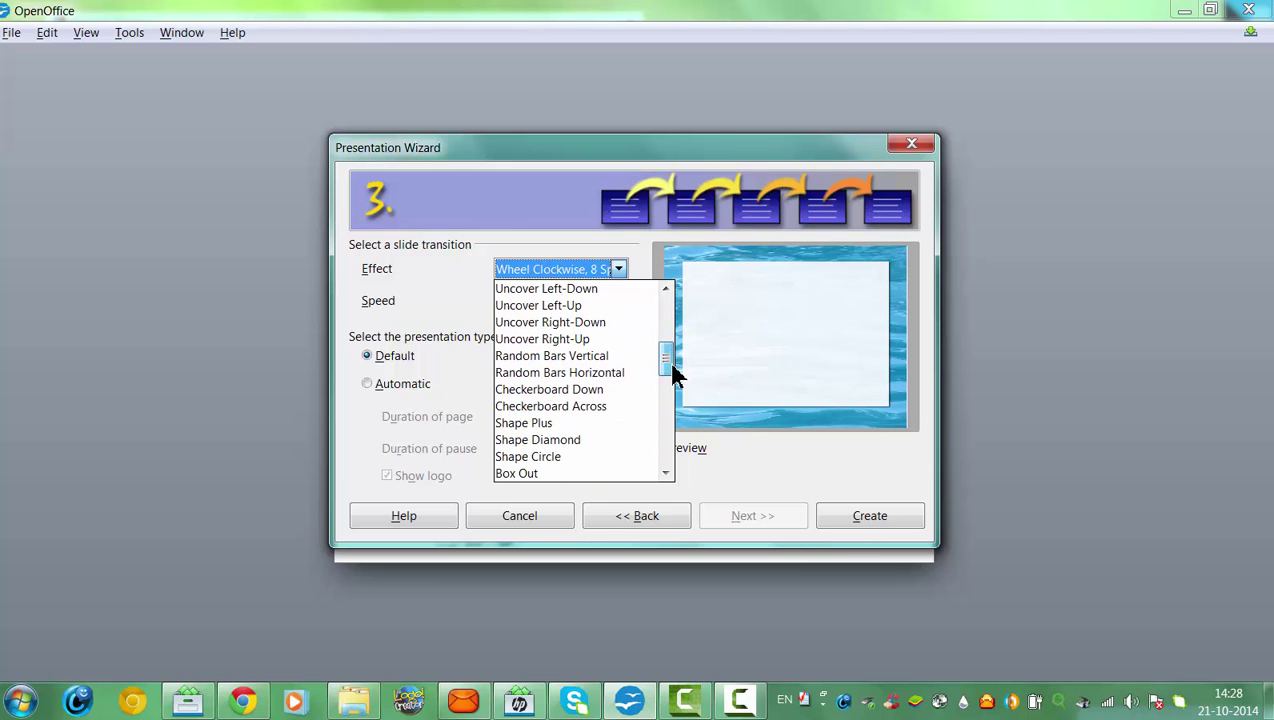
left_click(616, 358)
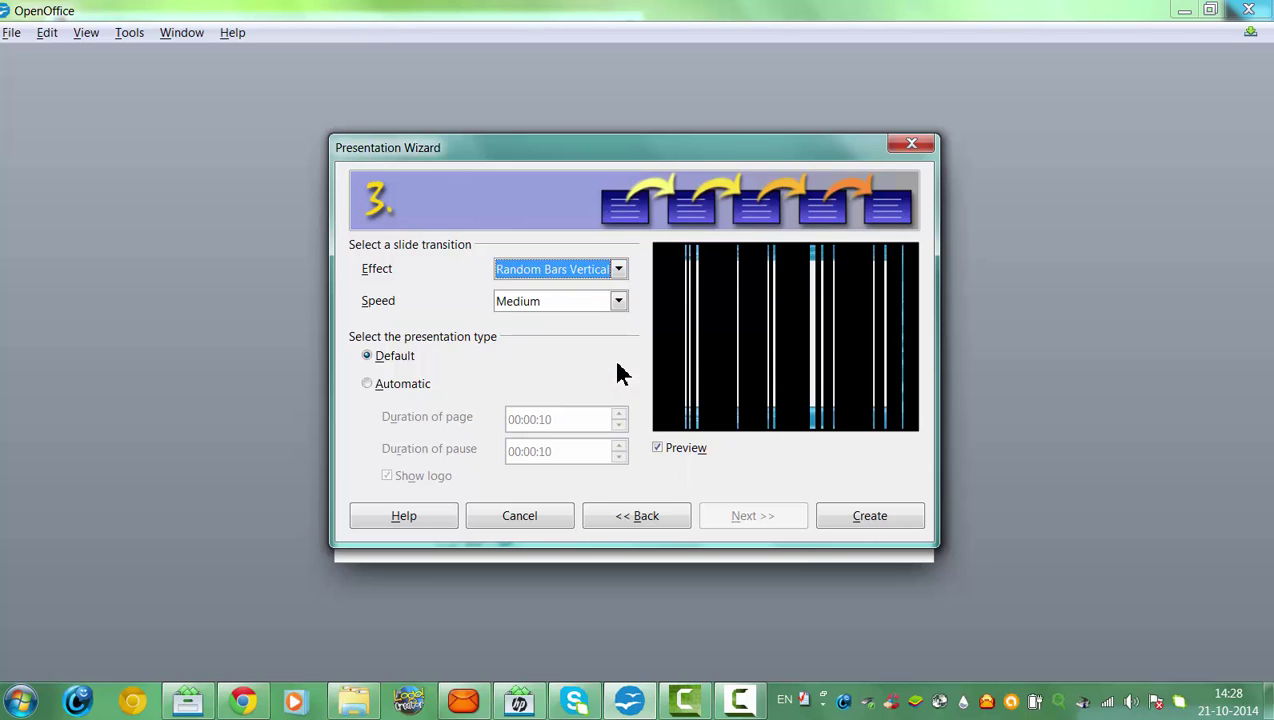
left_click(584, 269)
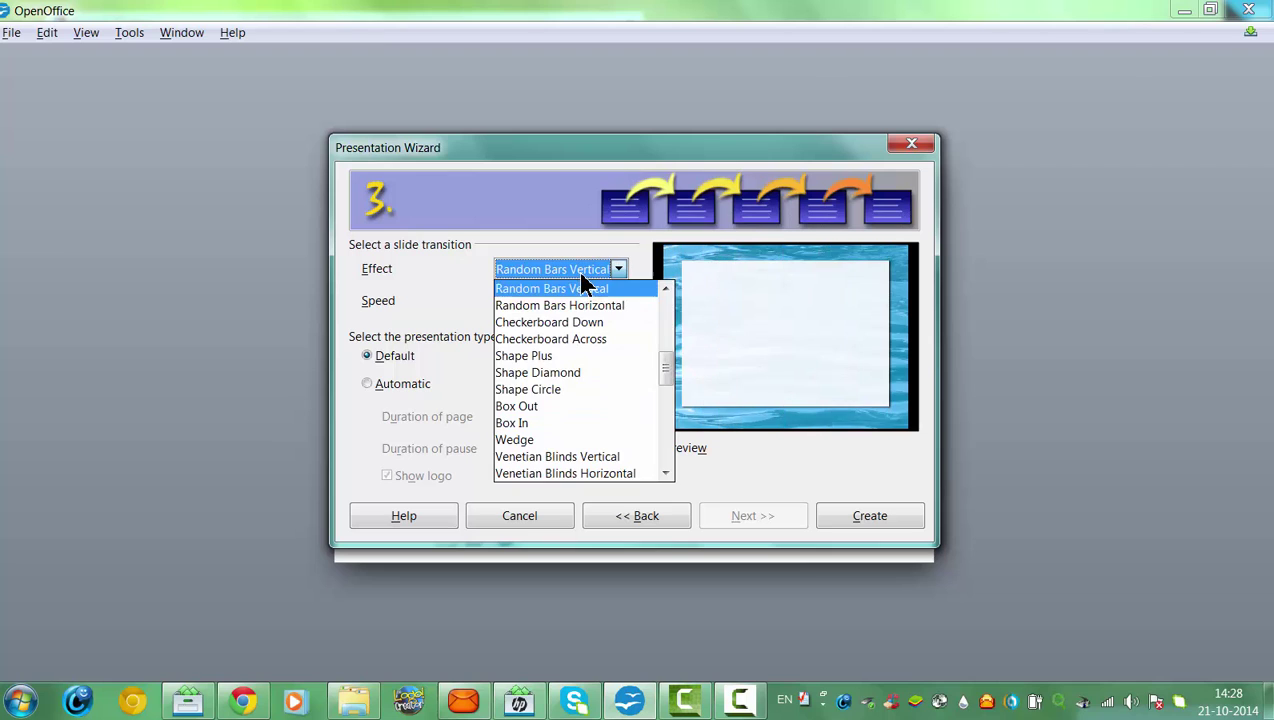
left_click(572, 374)
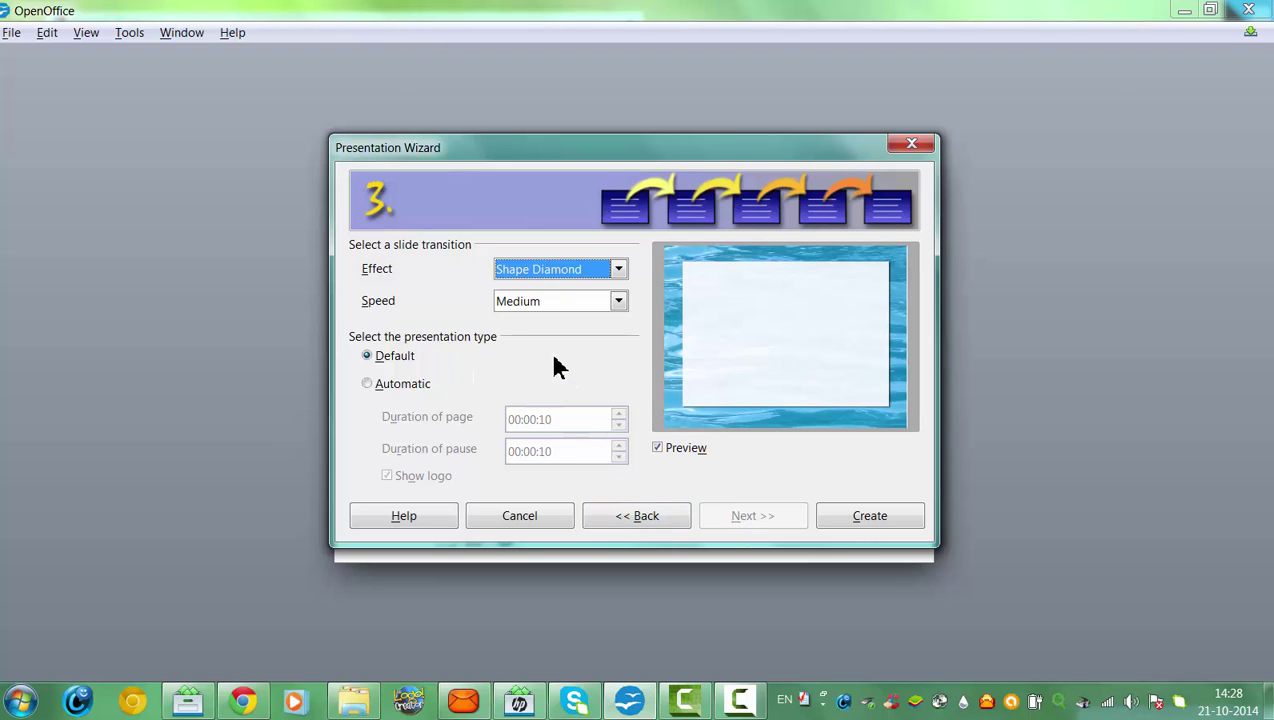
left_click(862, 518)
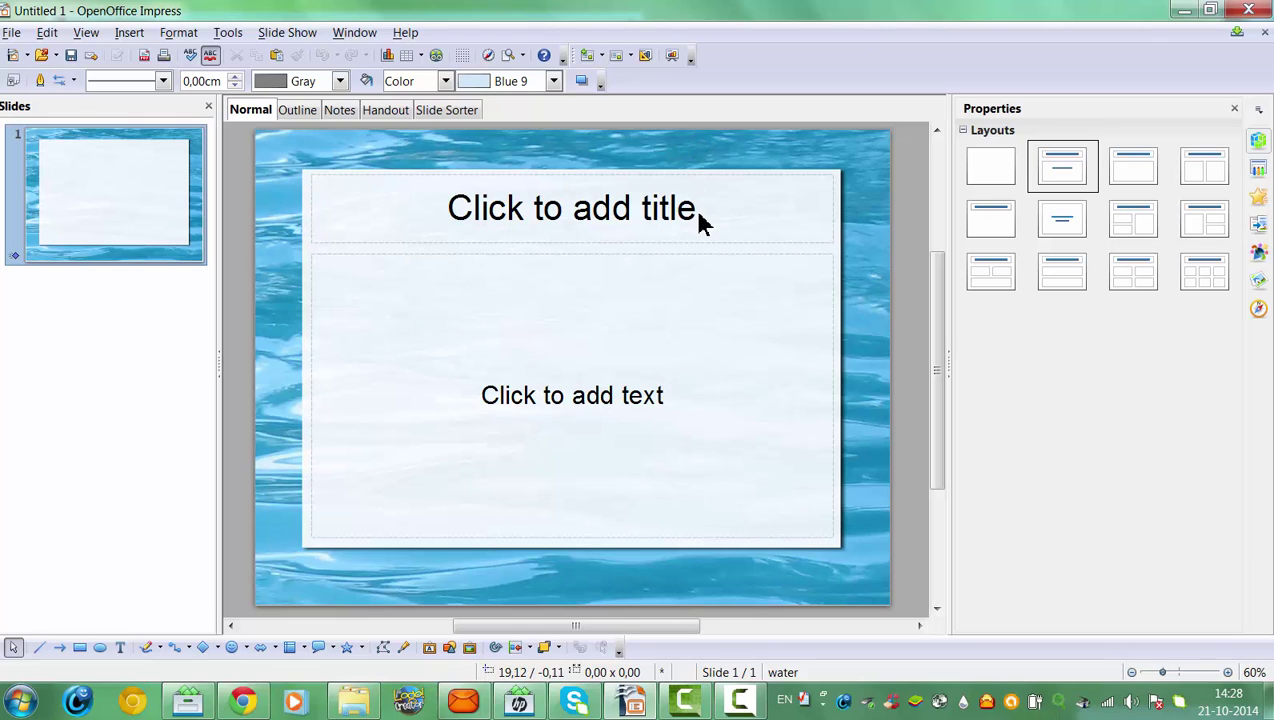
Enter the slide title 'This is the first Slide', fixing the typo.
left_click(458, 206)
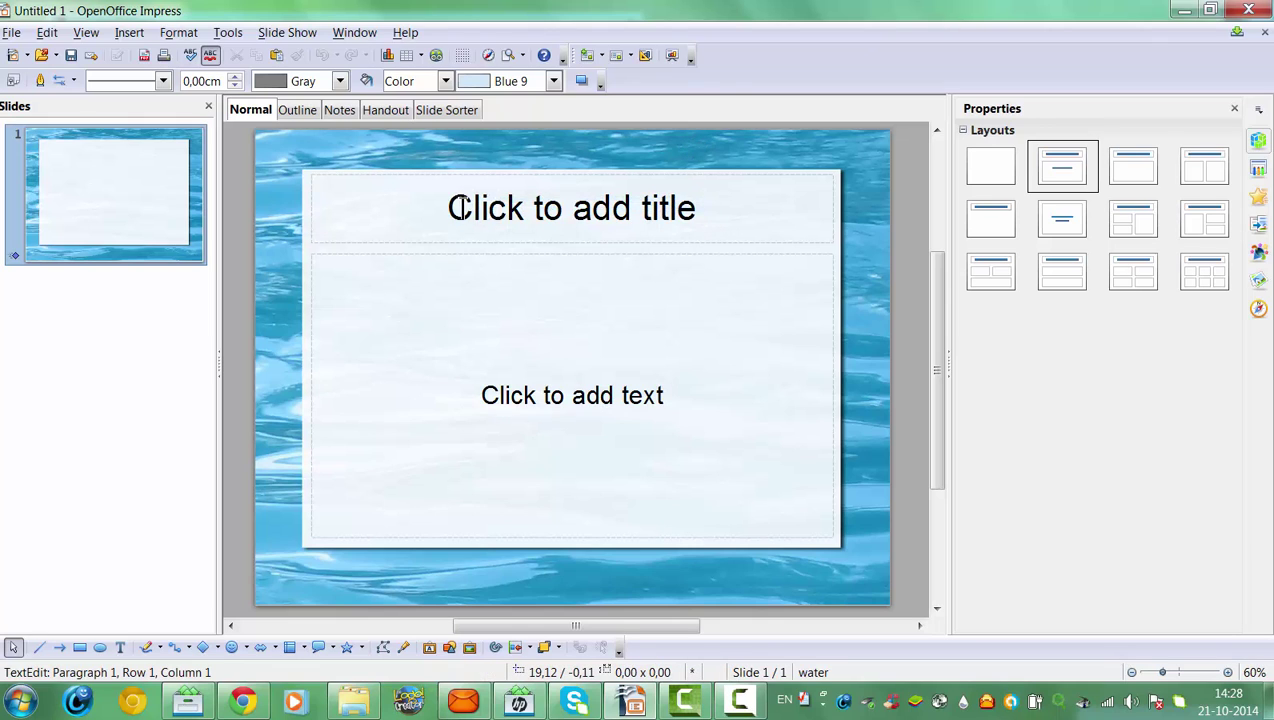
type("Th")
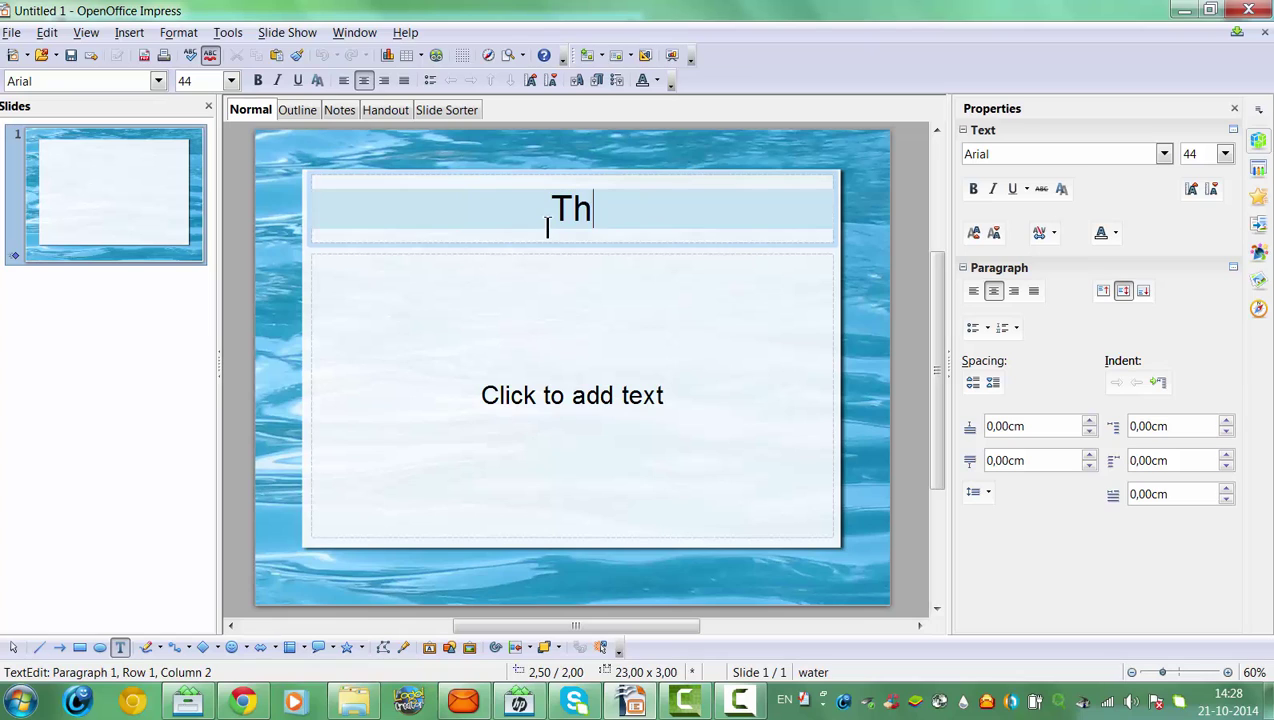
type("is is the ")
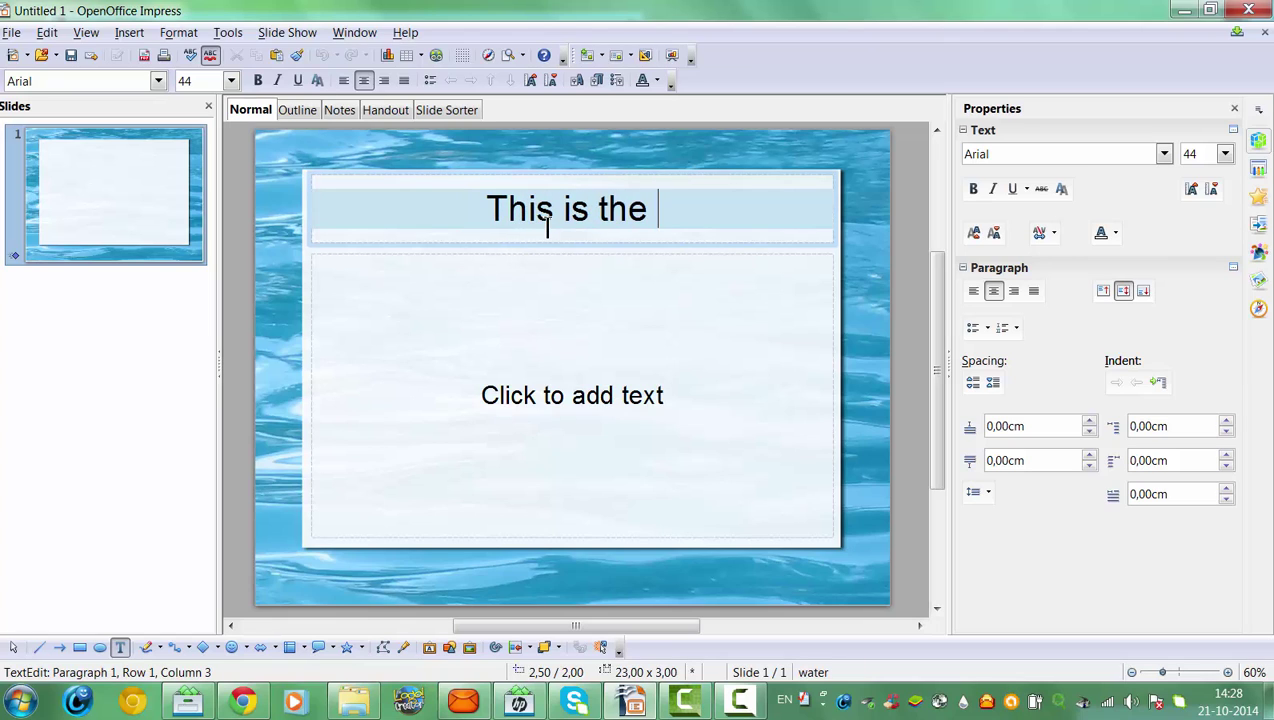
type("first S")
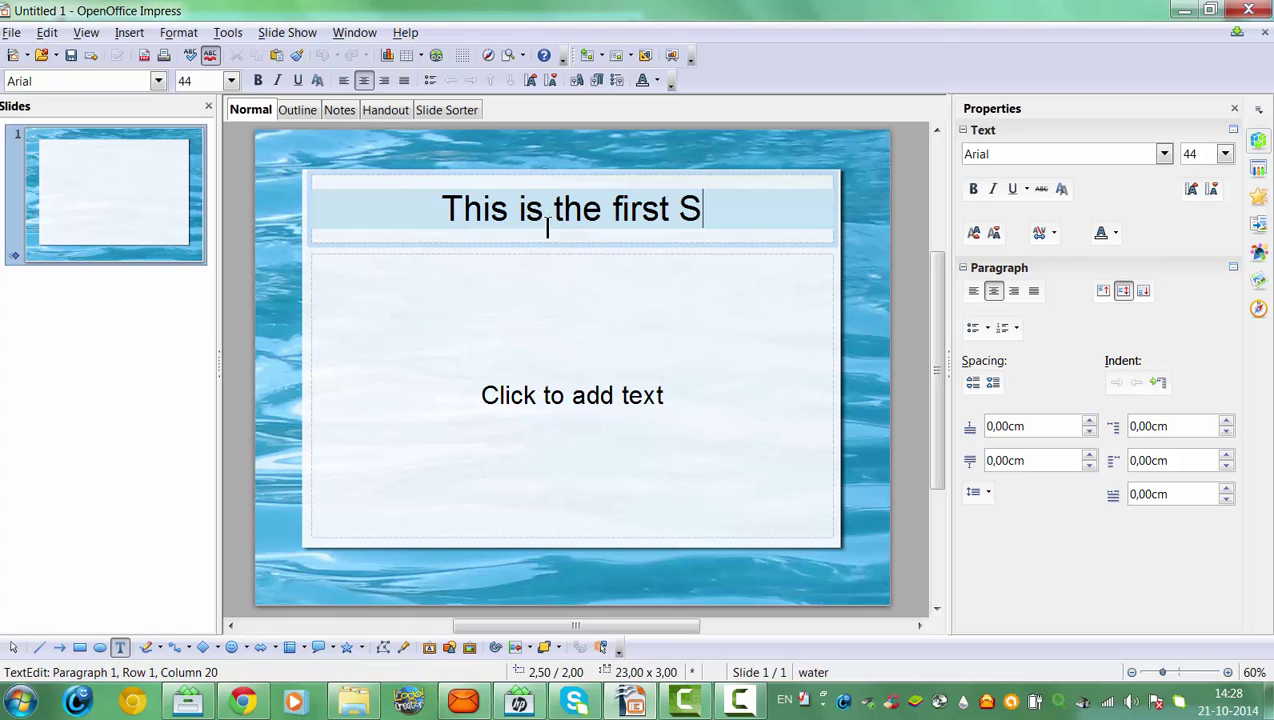
type("lie")
key("BackSpace")
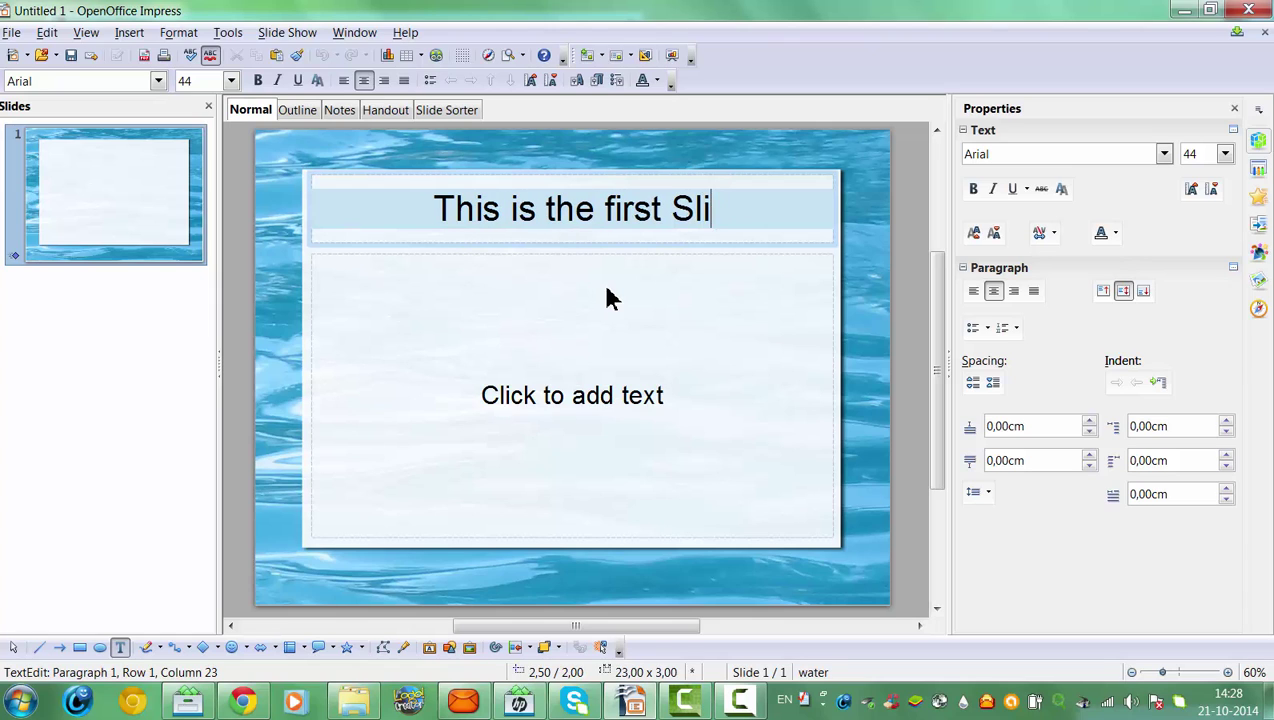
type("de")
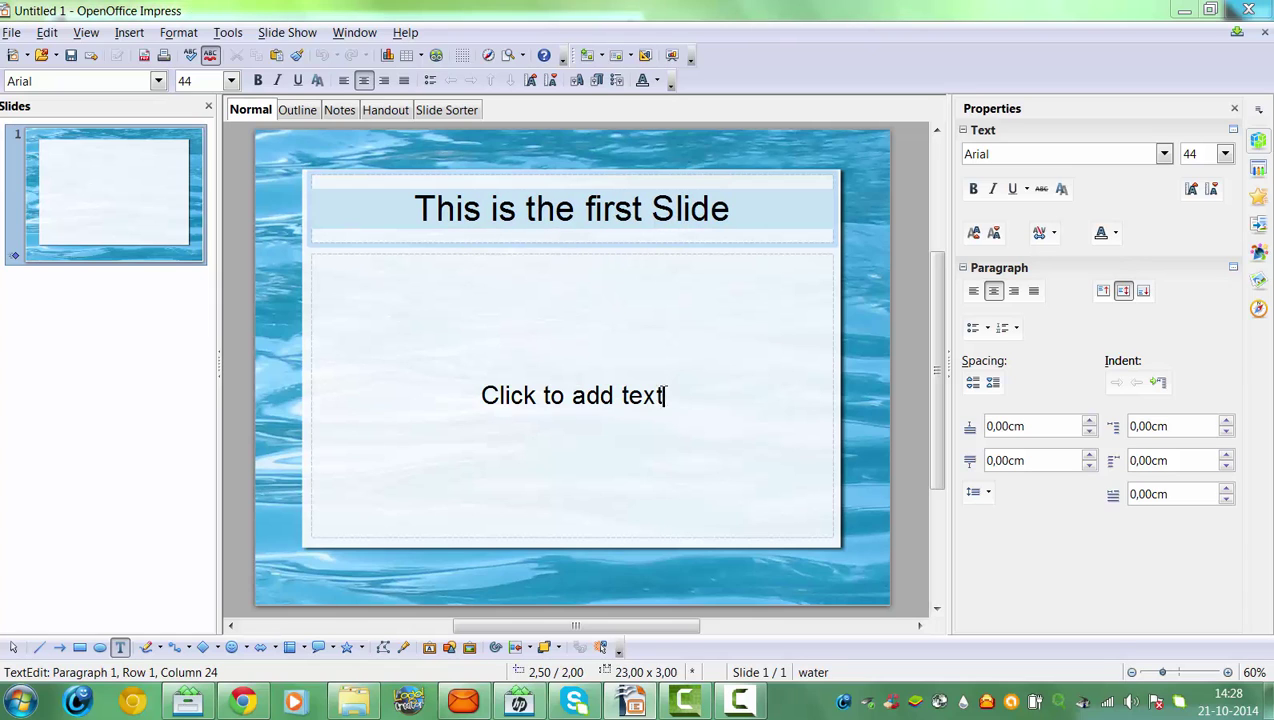
Add the body line 'I hope you like it' below the title.
left_click(665, 397)
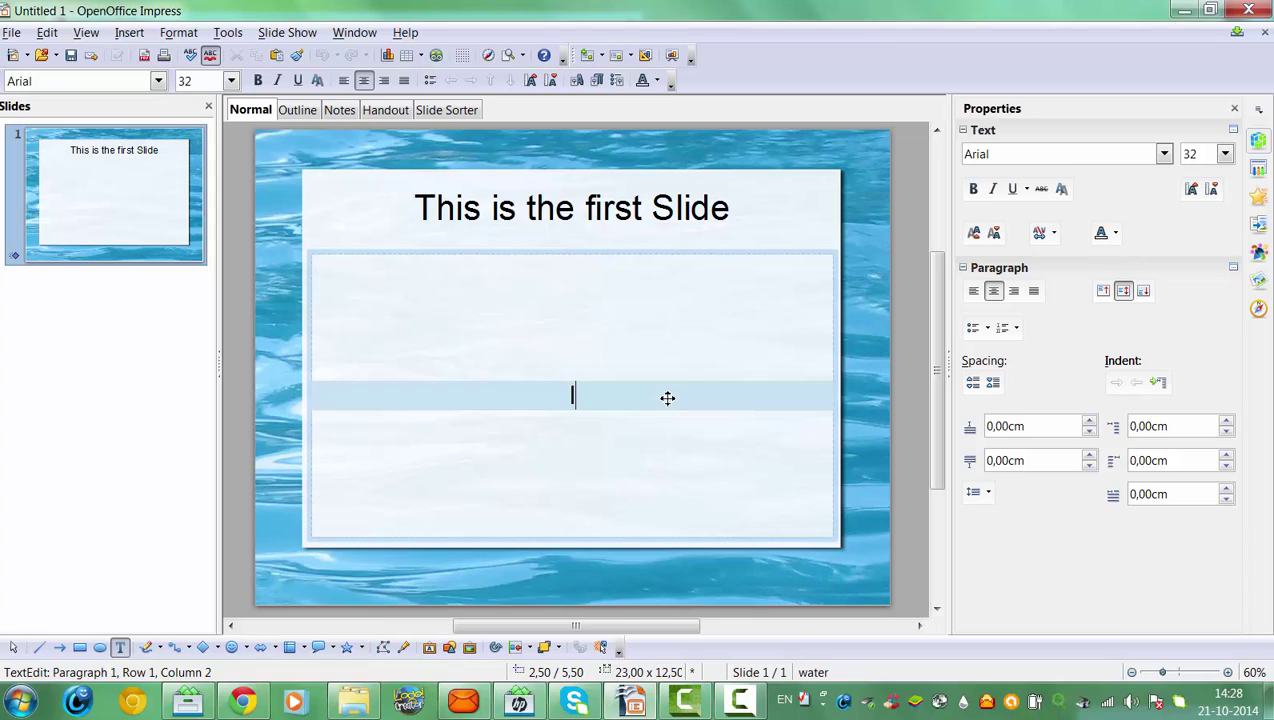
type("hope ")
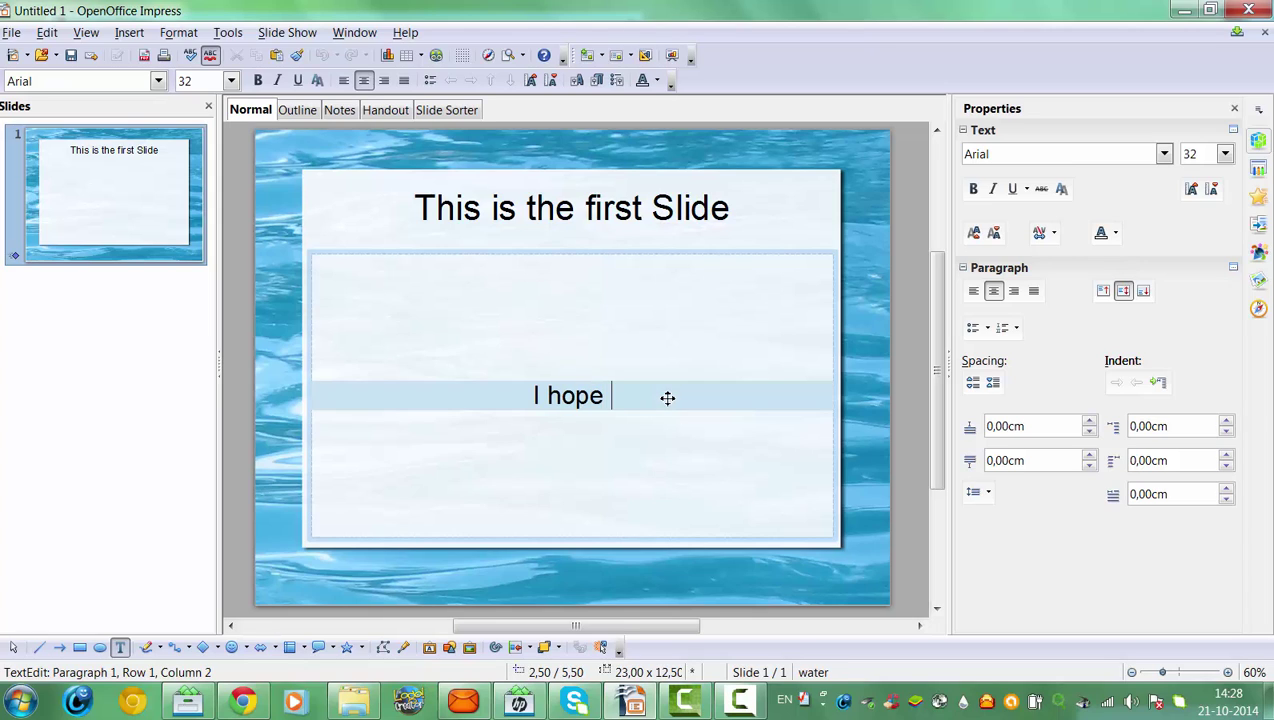
type("you lik")
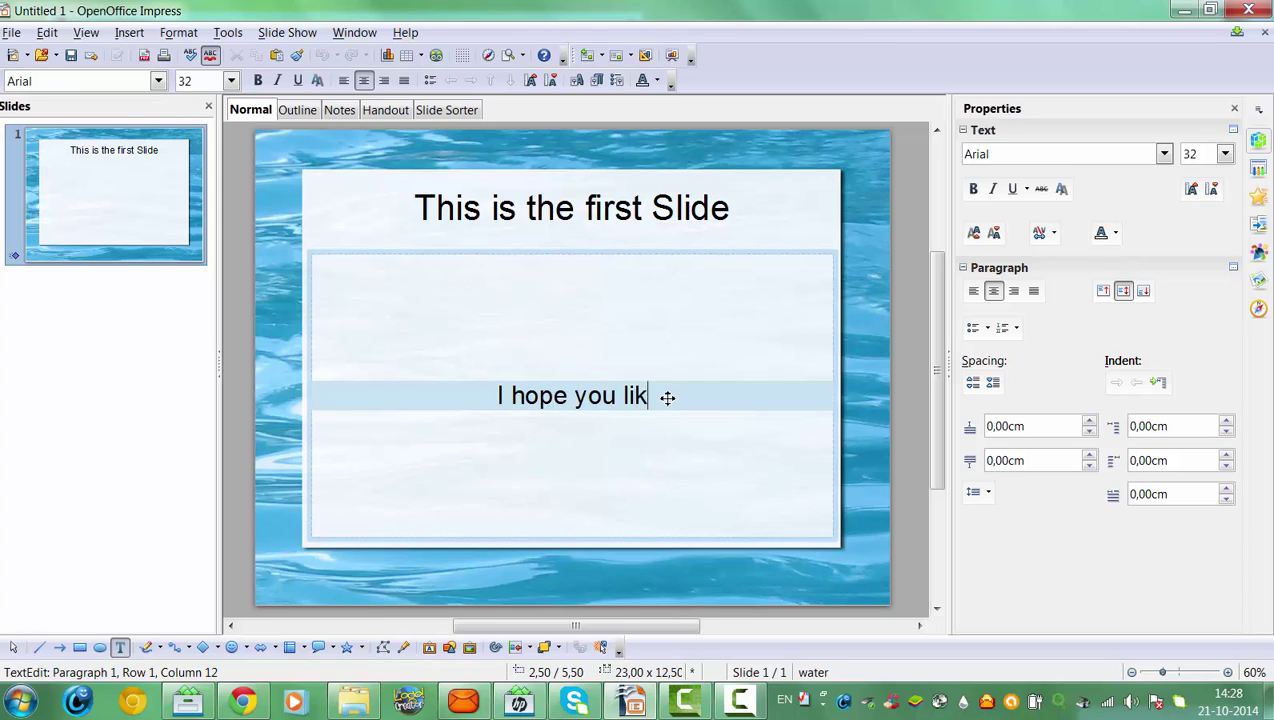
type("e it")
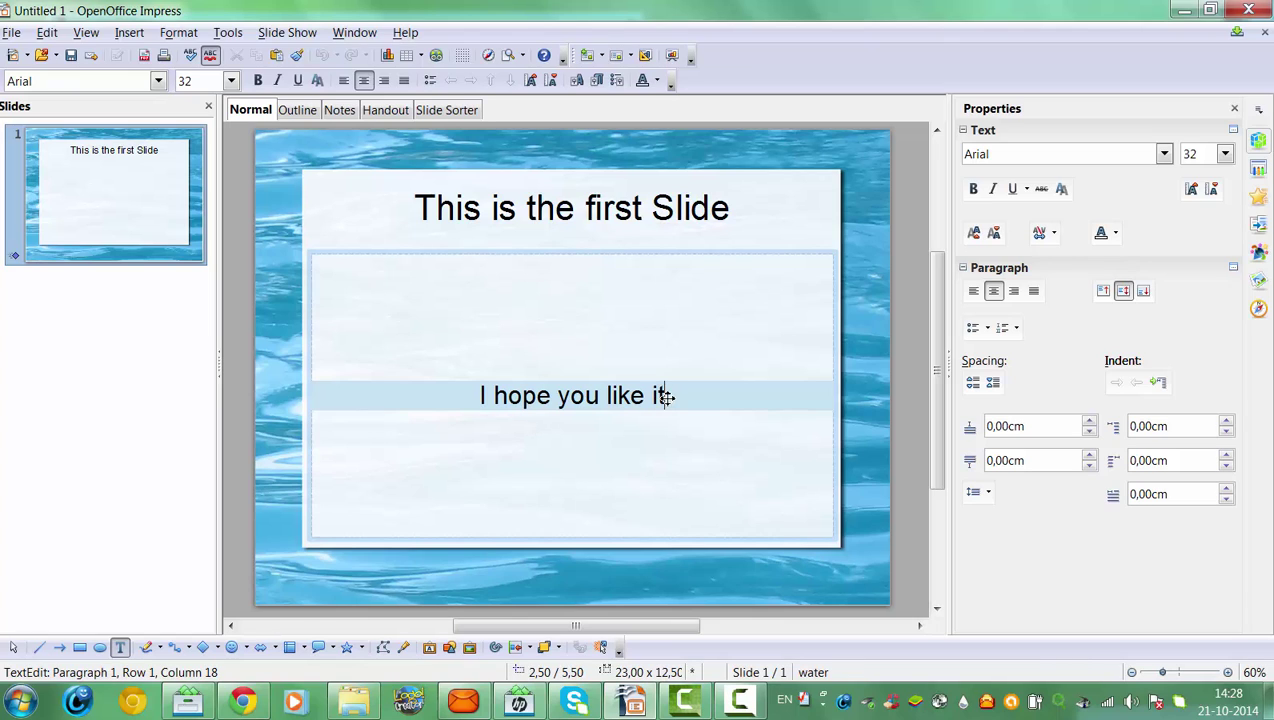
left_click(466, 329)
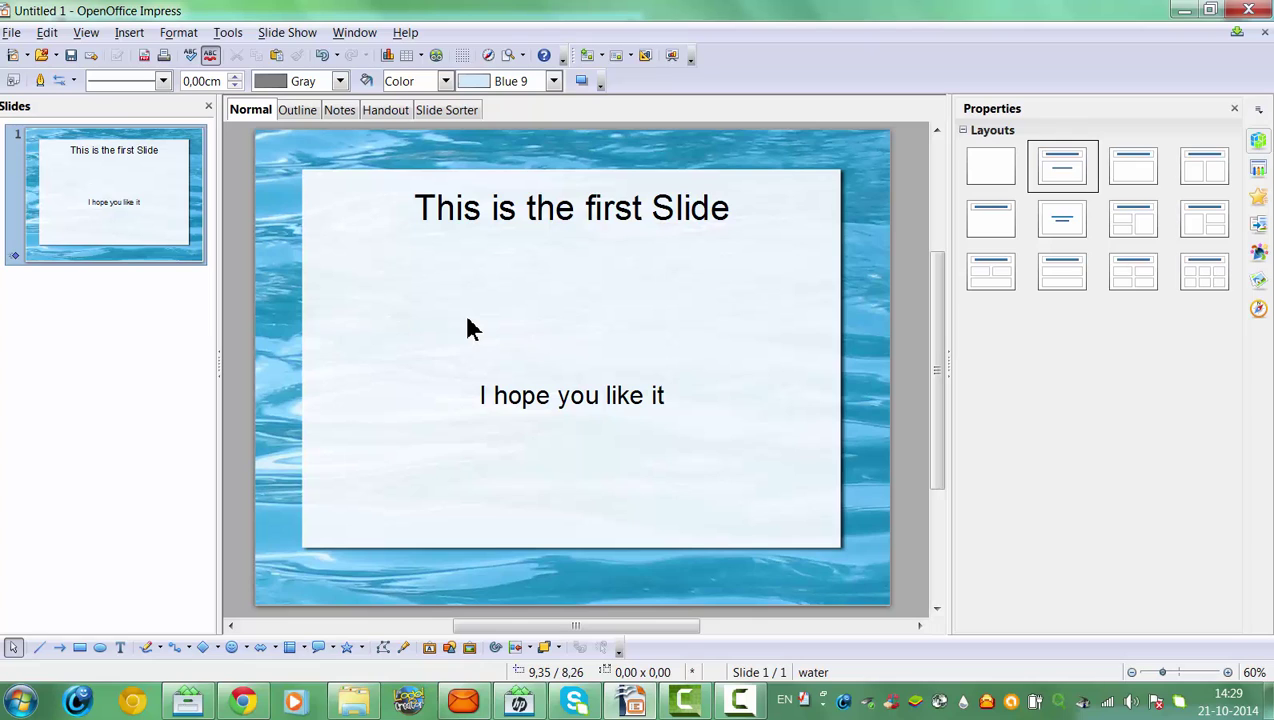
Try several sidebar layouts, then apply Title and 2 Content to slide 1.
left_click(1050, 176)
left_click(1108, 178)
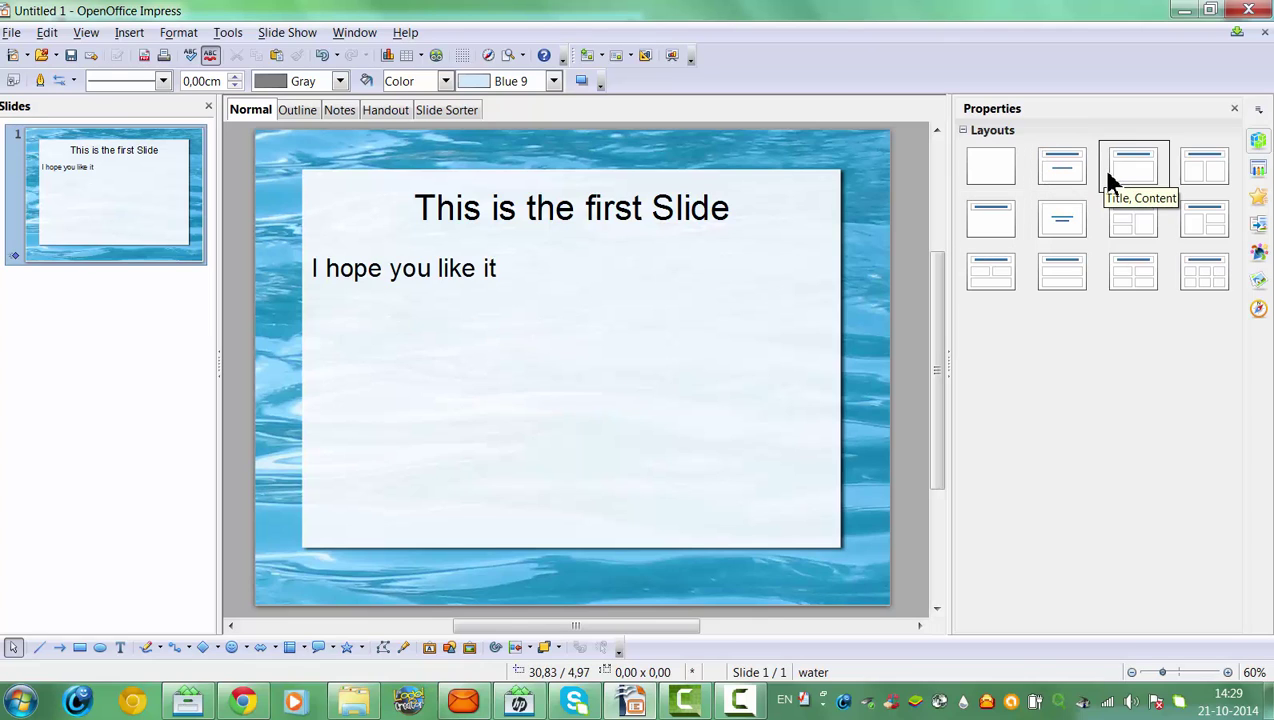
left_click(1212, 183)
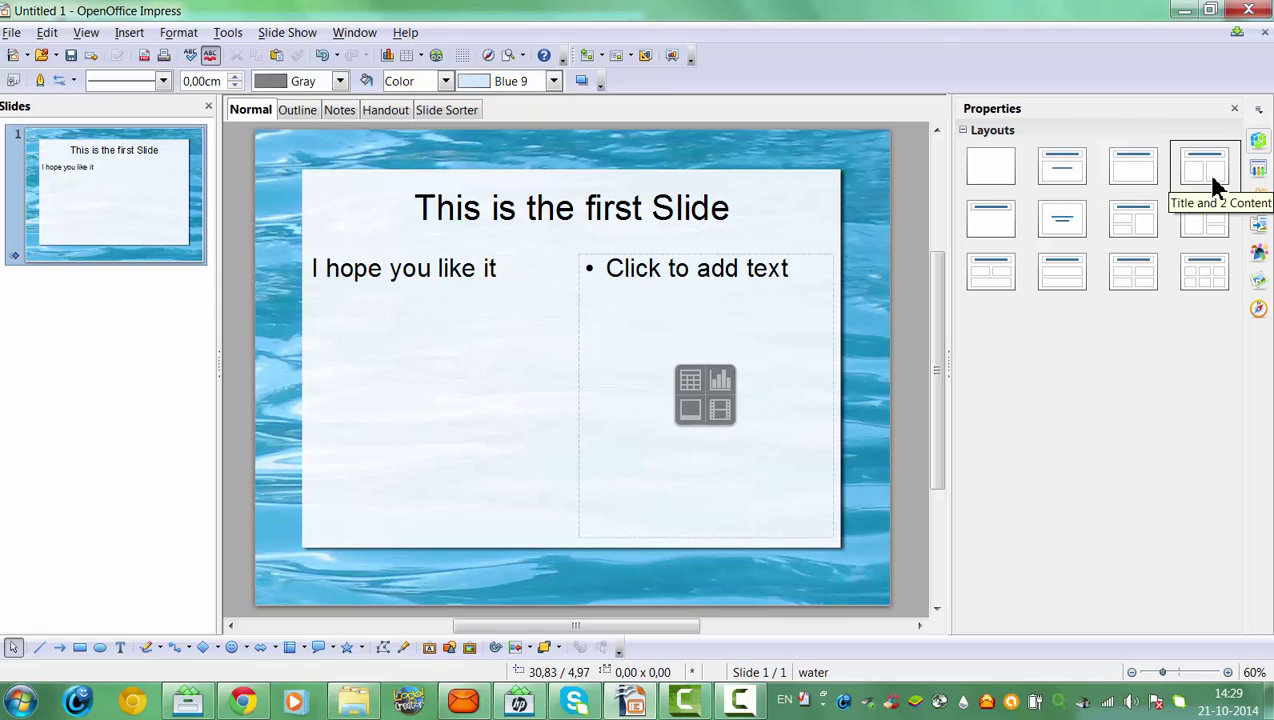
left_click(1155, 232)
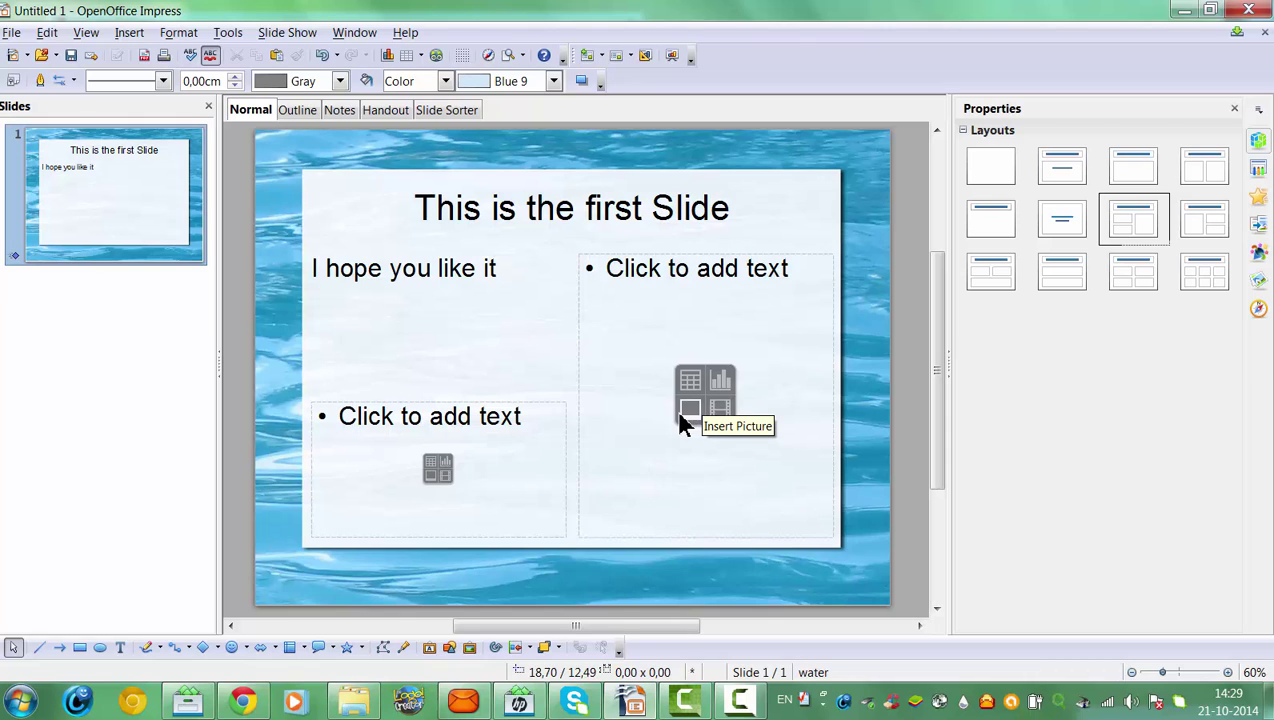
left_click(711, 233)
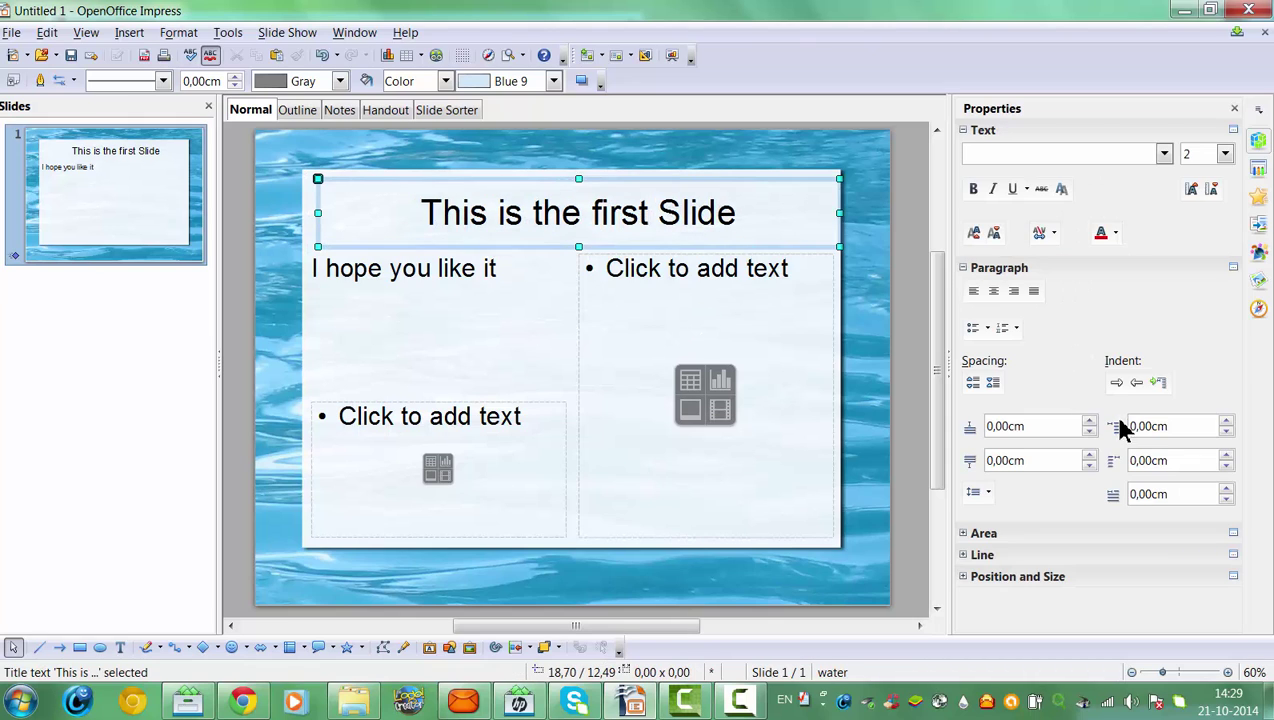
left_click(606, 307)
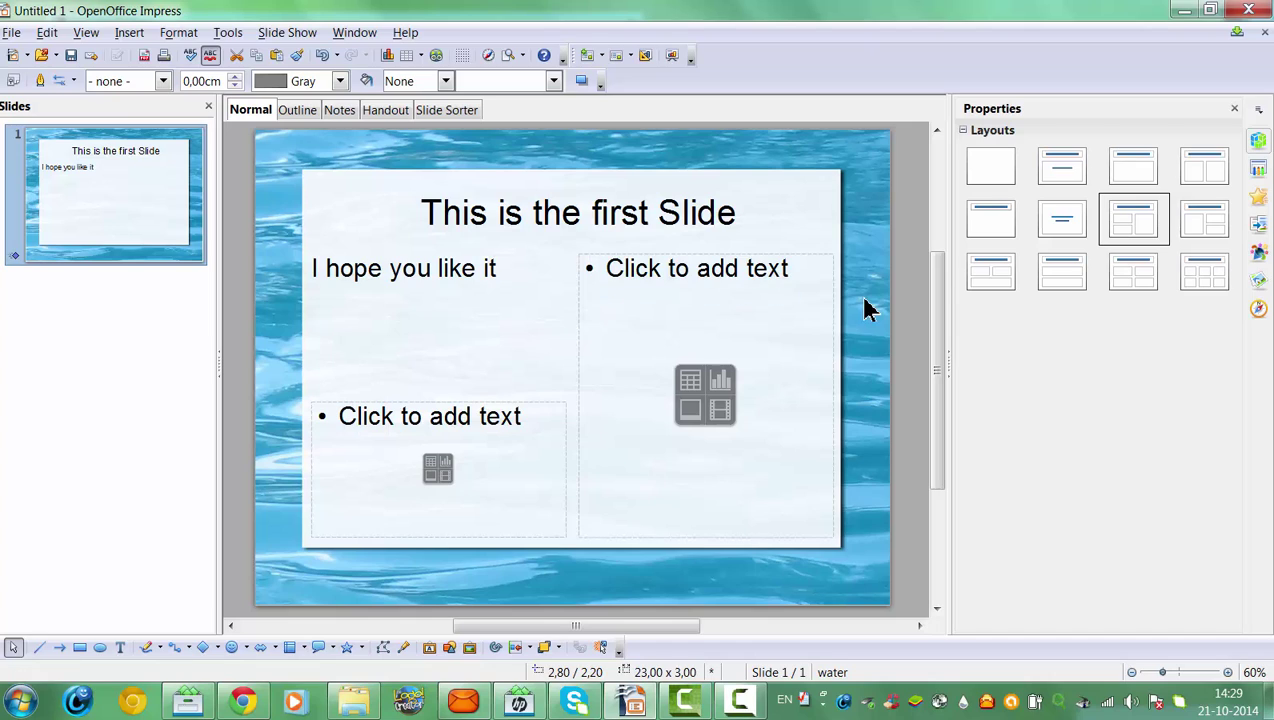
left_click(1230, 170)
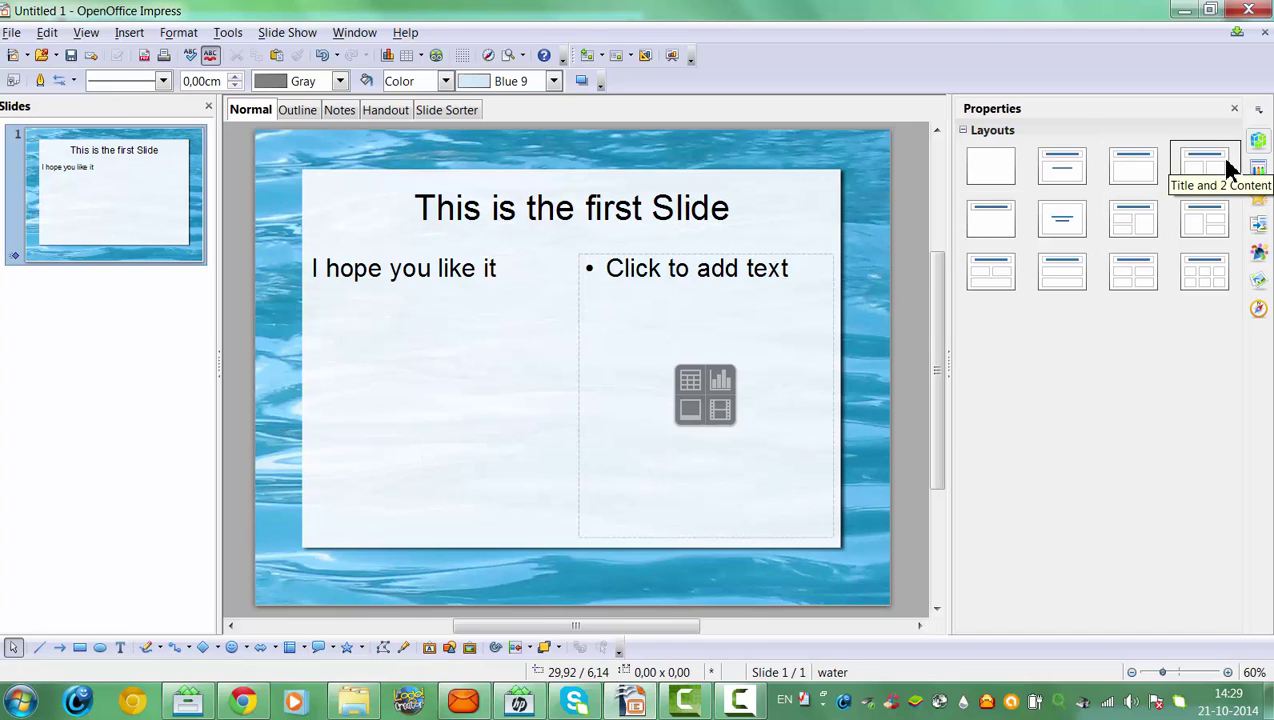
left_click(688, 410)
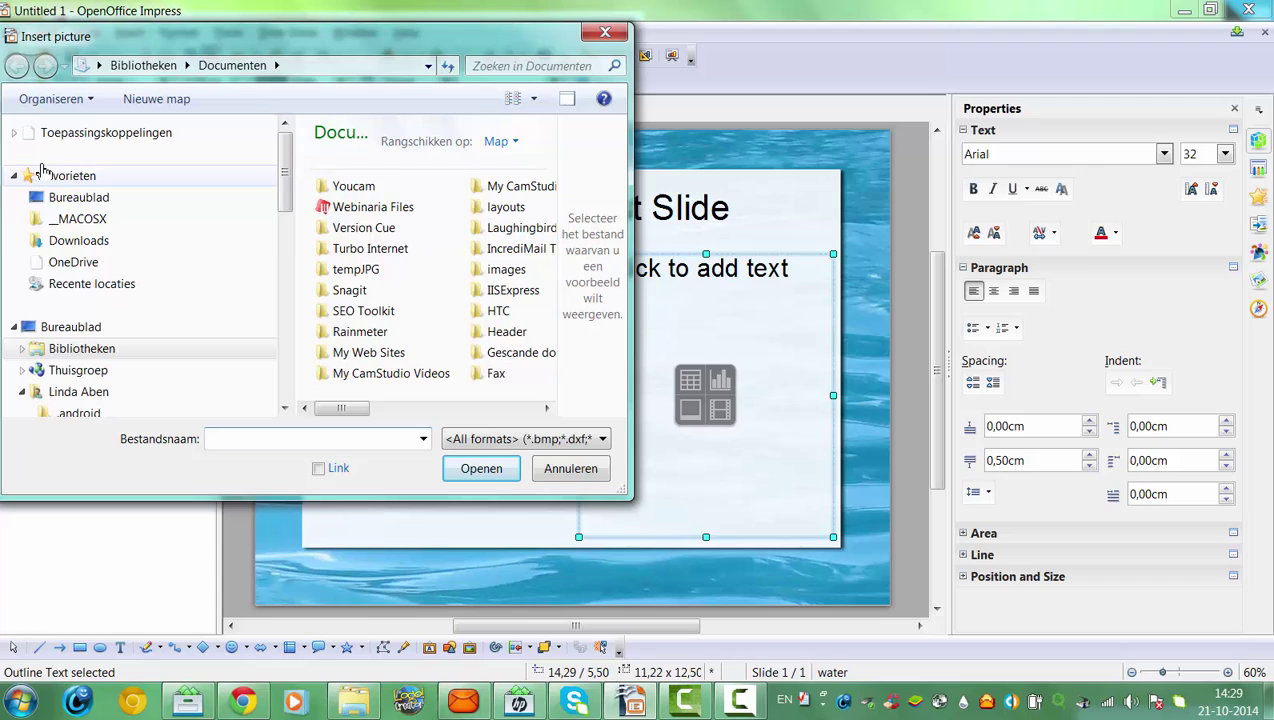
Insert photo IMAG0234 from Desktop > Presentation into slide 1's right content box.
left_click(90, 199)
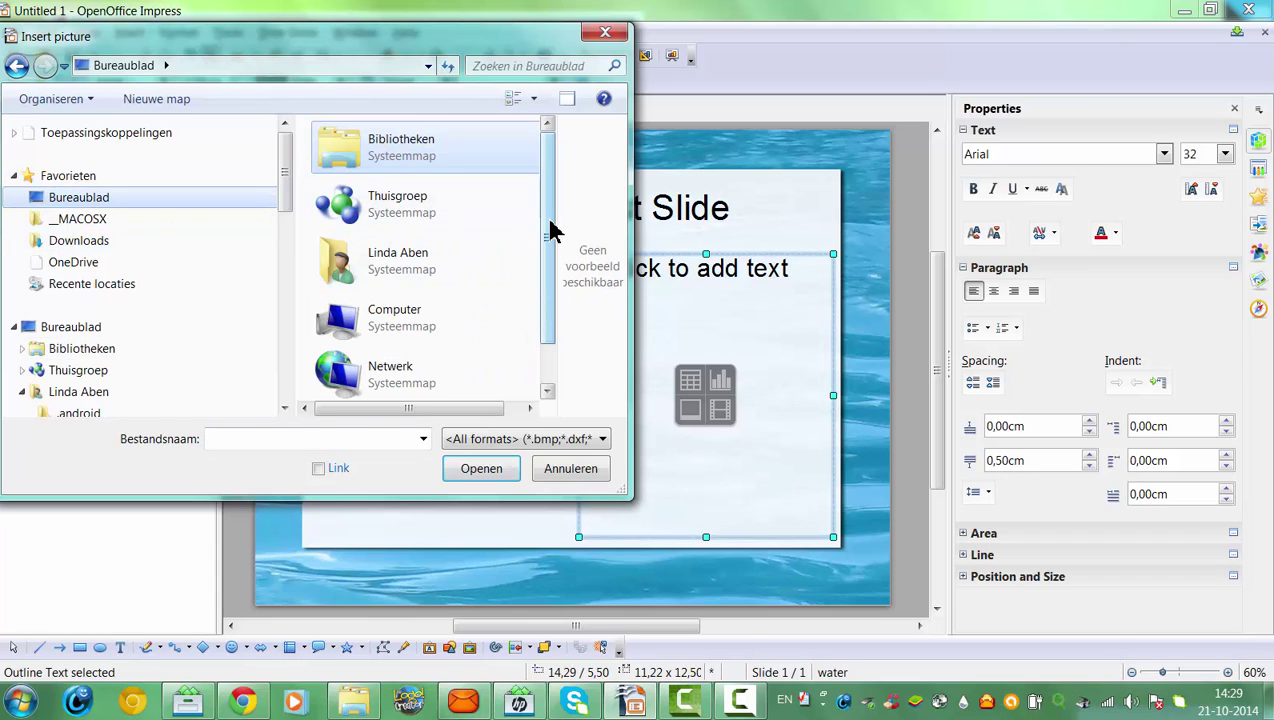
left_click_drag(555, 228, 560, 316)
double_click(390, 374)
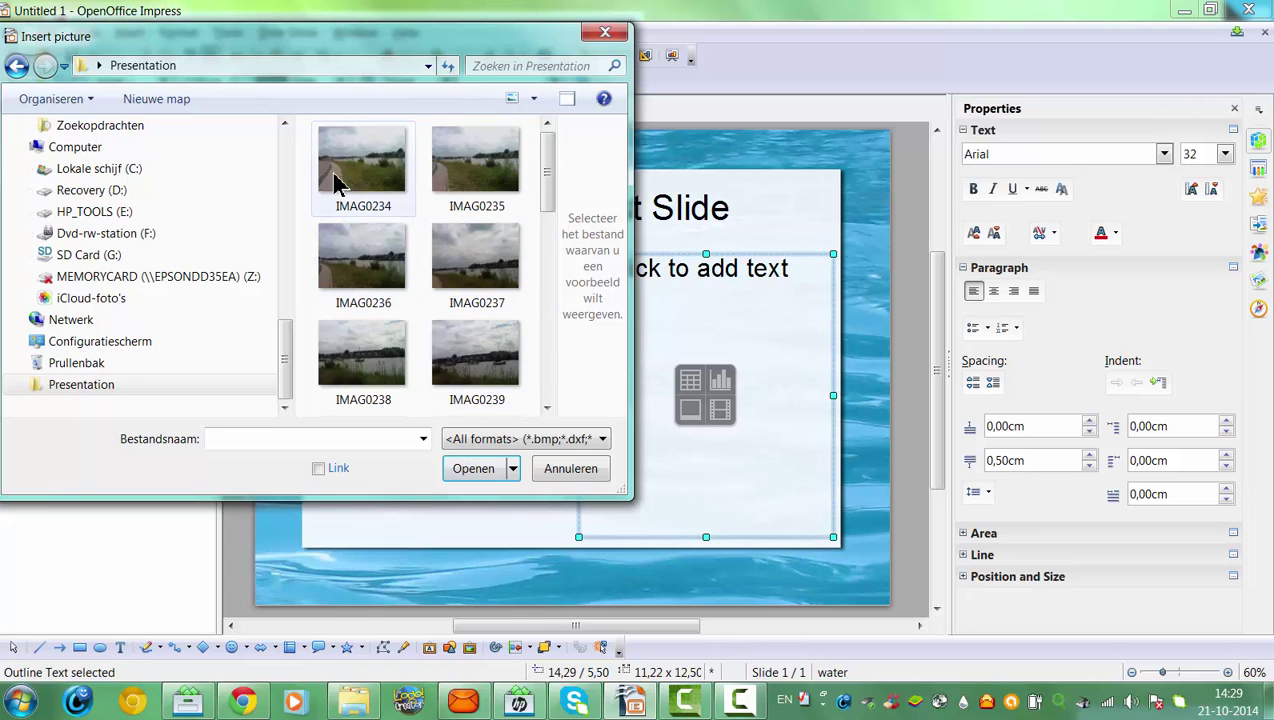
left_click(376, 152)
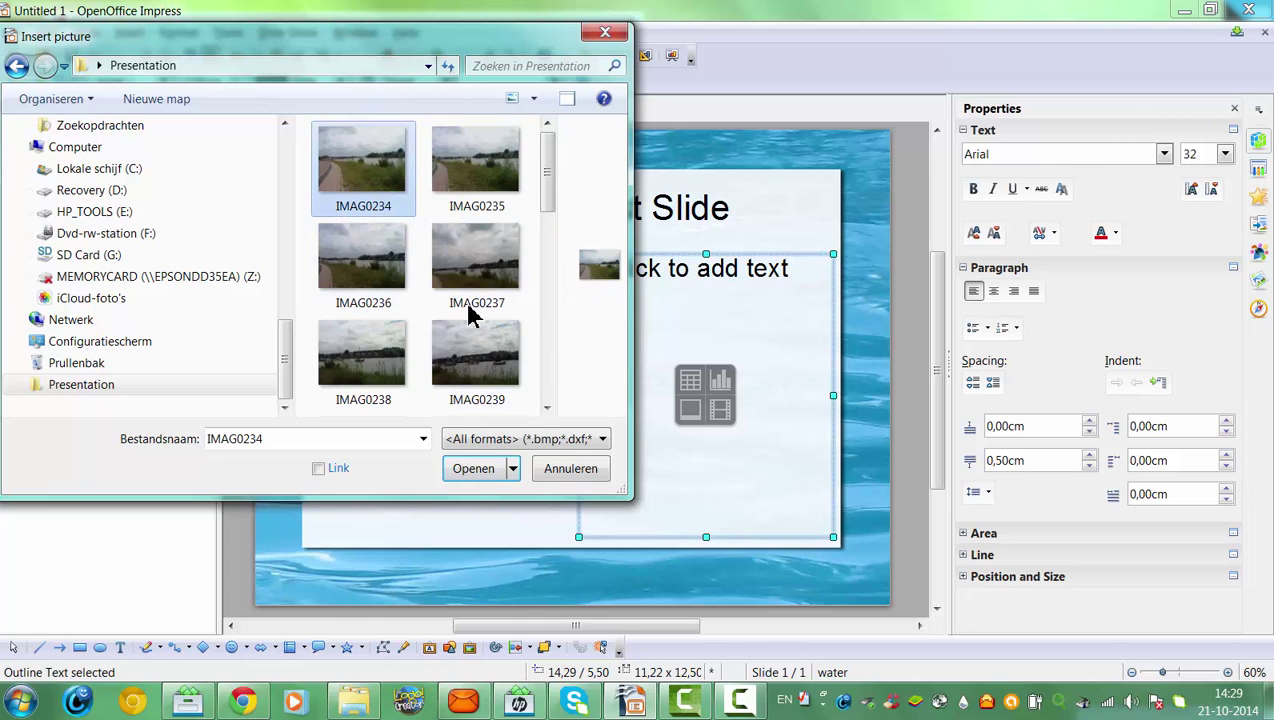
left_click(468, 474)
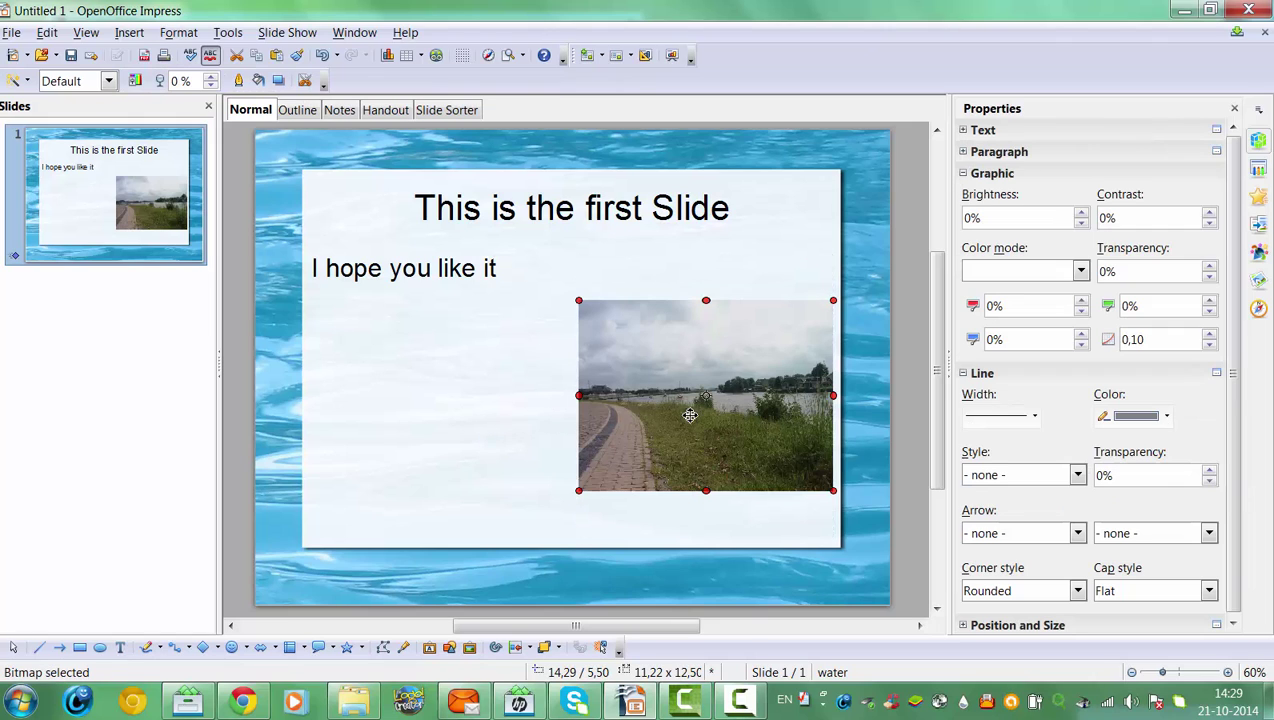
Add a new slide after slide 1 from the slide thumbnail's context menu.
left_click(427, 458)
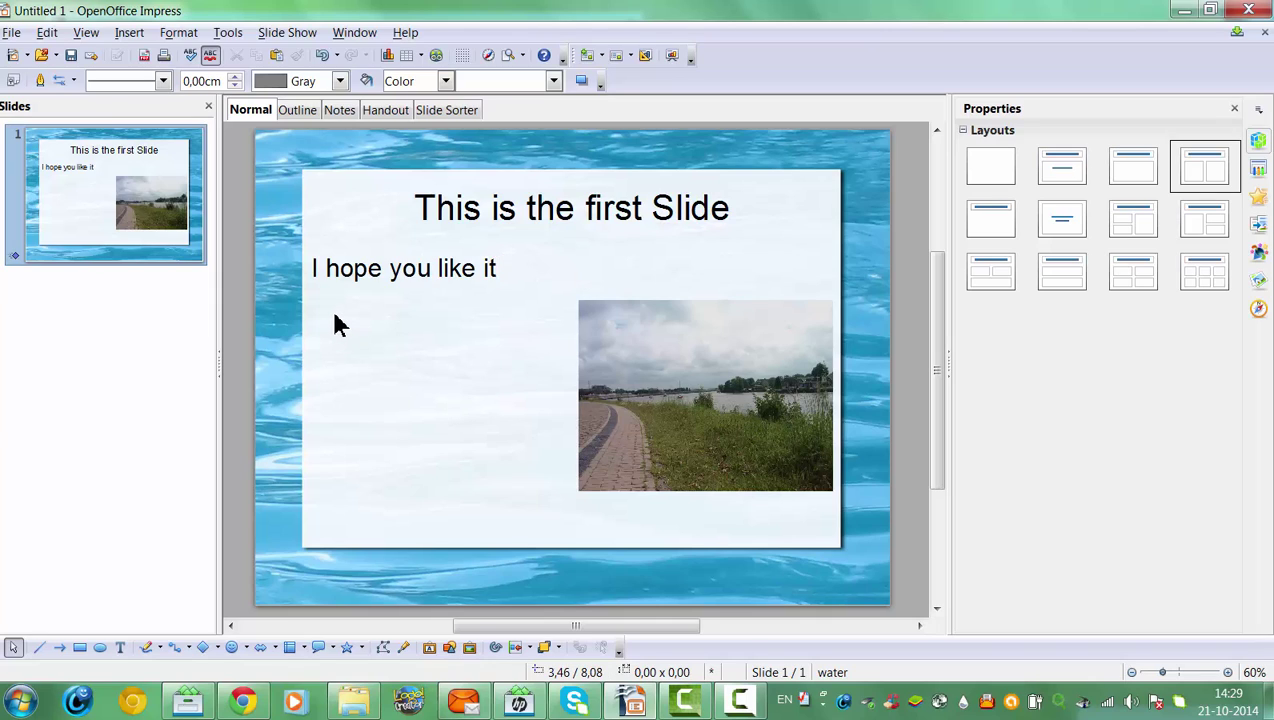
mouse_move(133, 212)
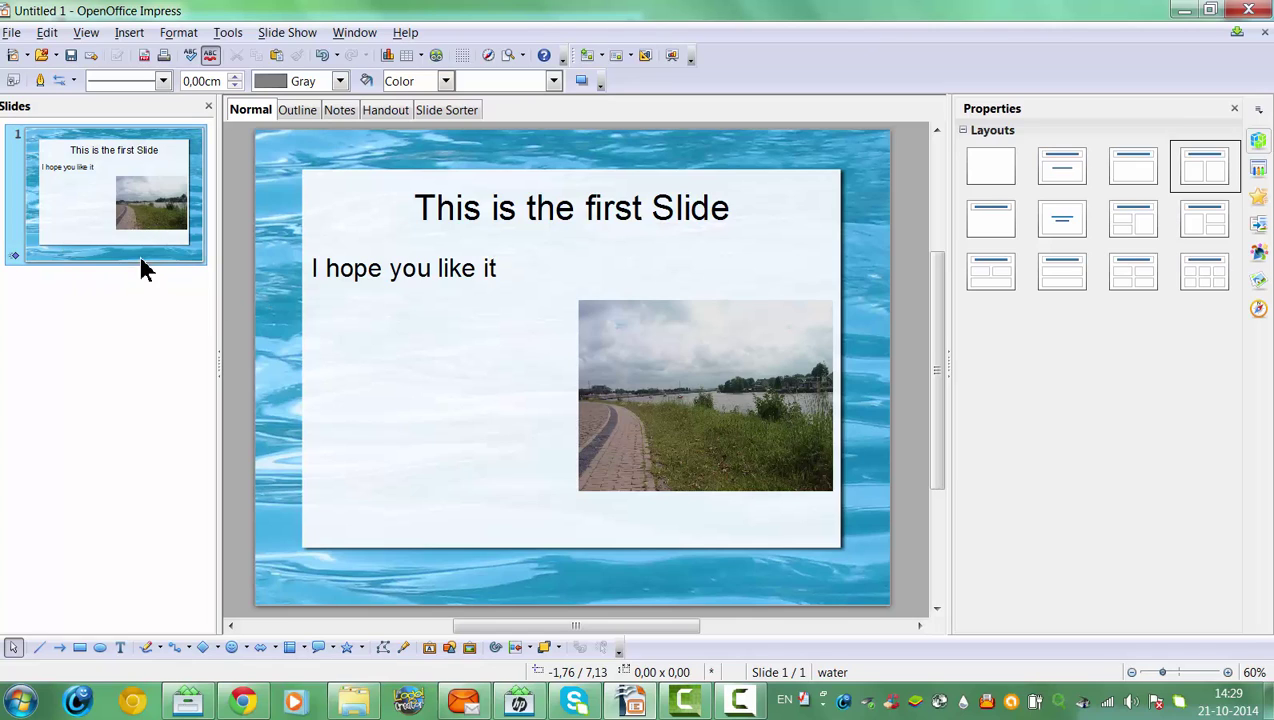
mouse_move(38, 149)
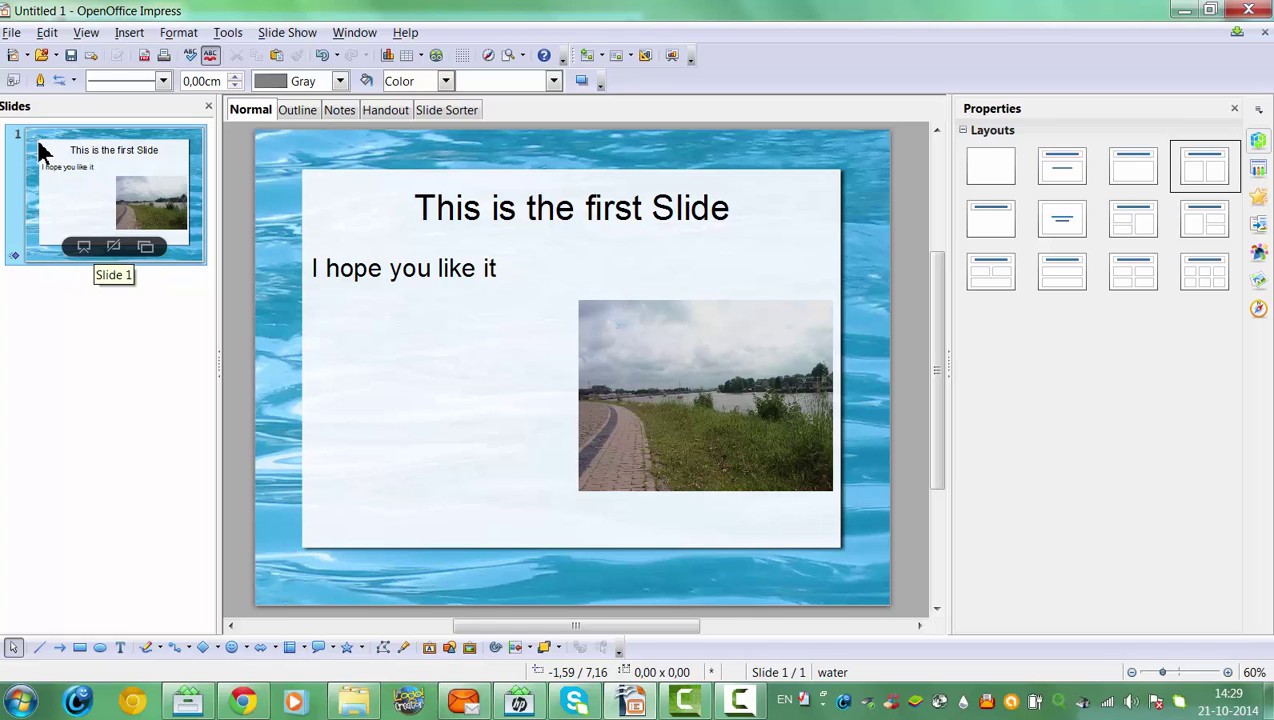
right_click(112, 248)
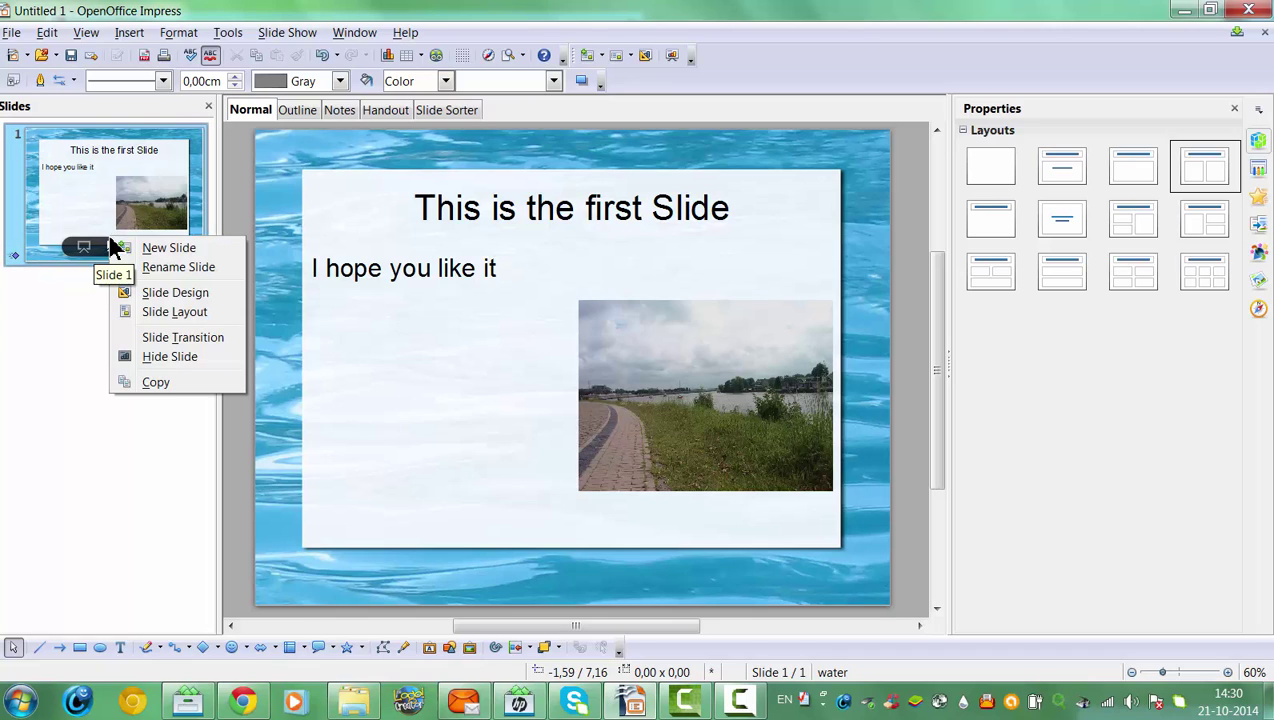
left_click(42, 207)
right_click(42, 207)
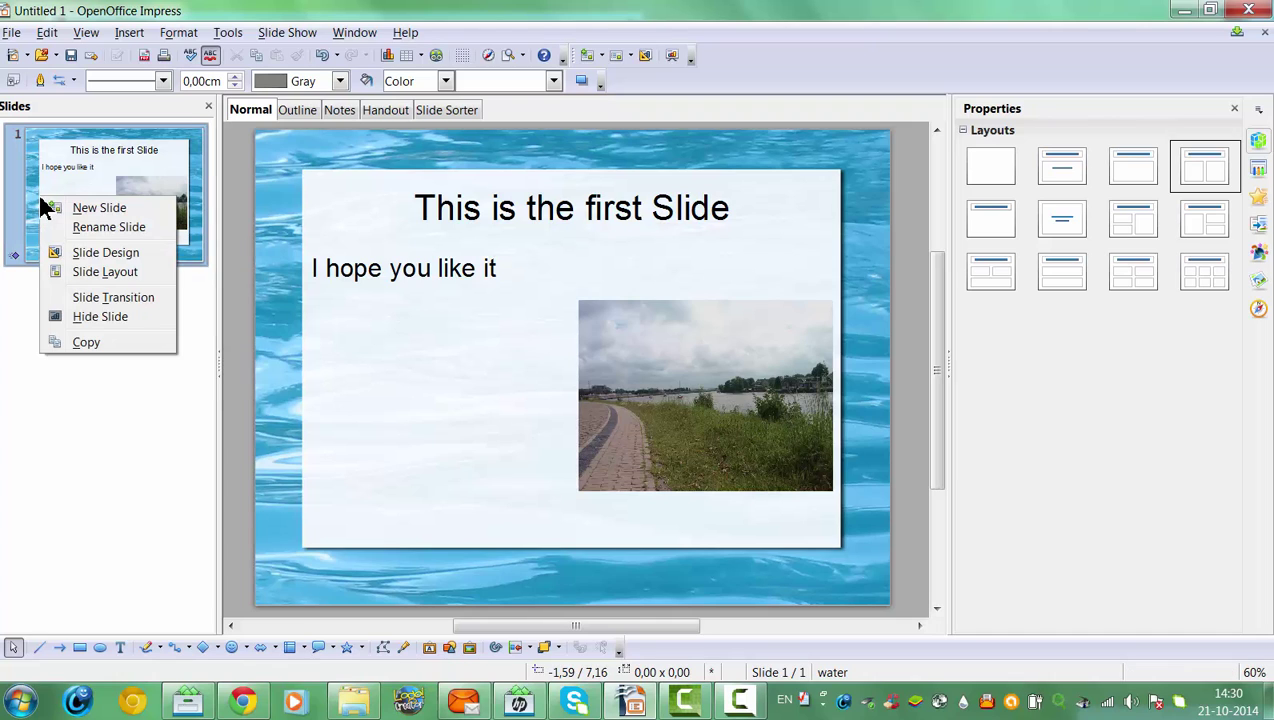
left_click(95, 217)
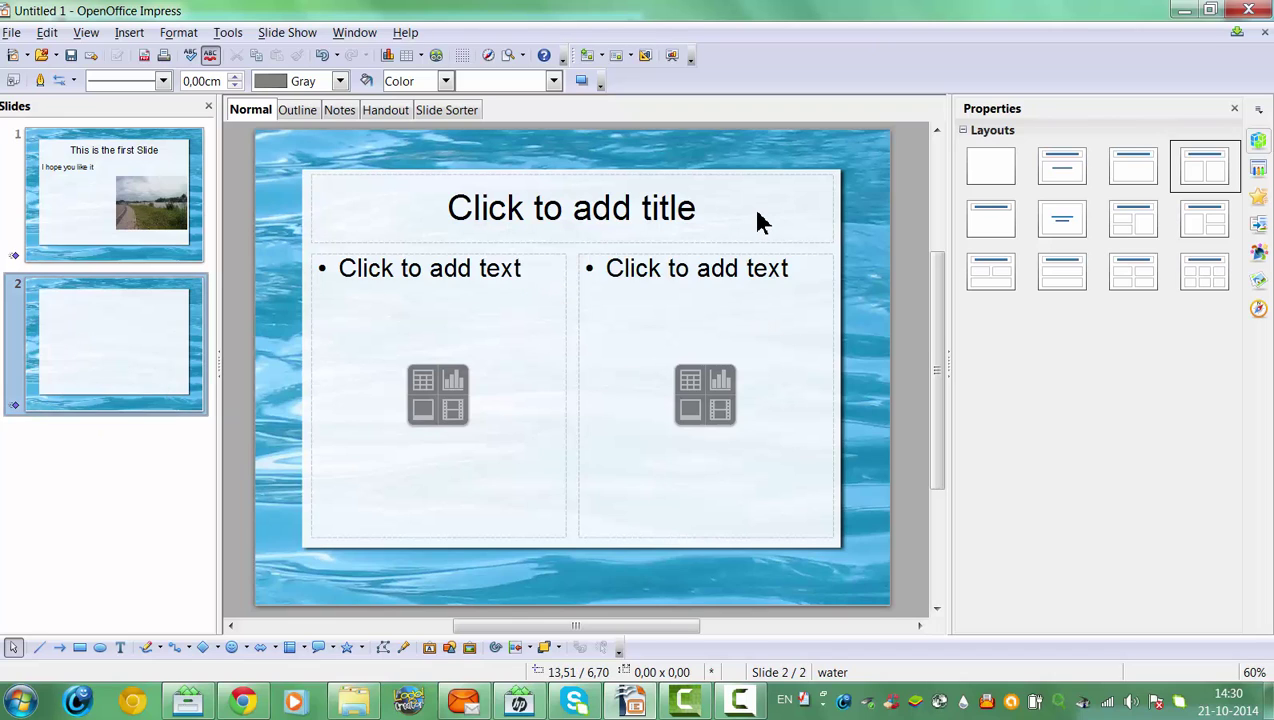
Enter 'This is the second slide' as slide 2's title, correcting the typos.
left_click(688, 206)
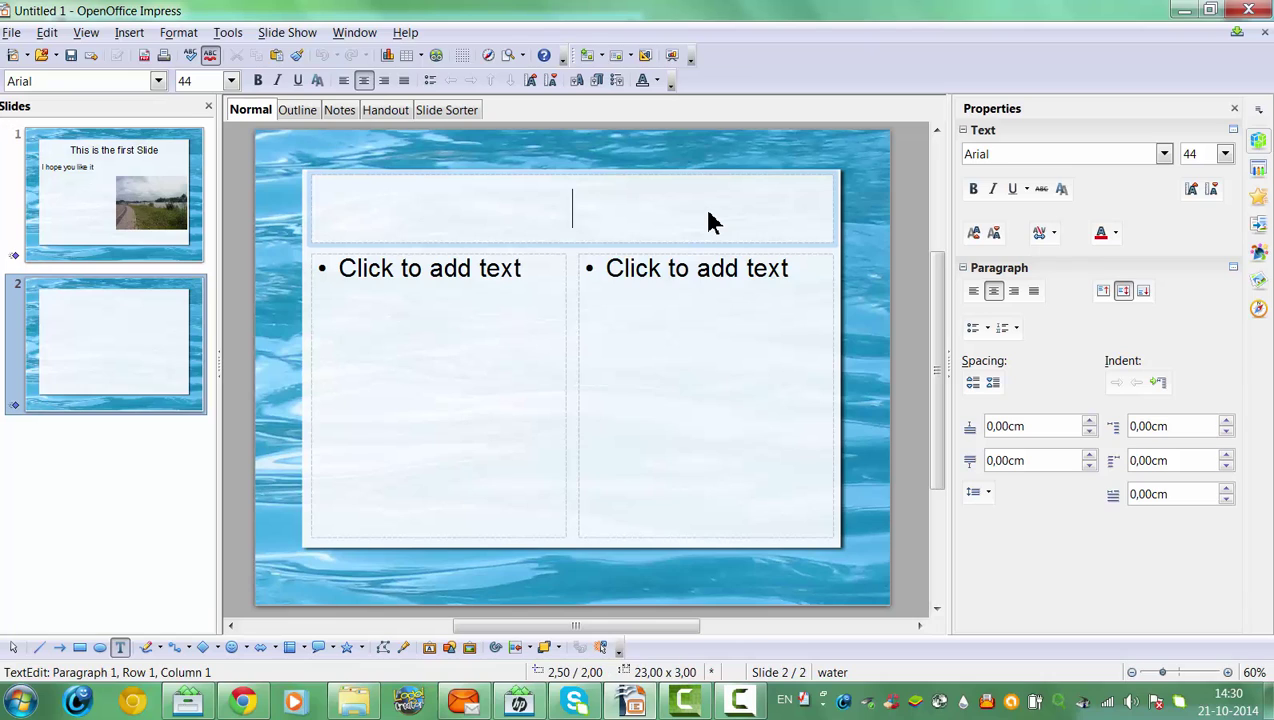
type("Thus")
key("BackSpace")
key("BackSpace")
type("i")
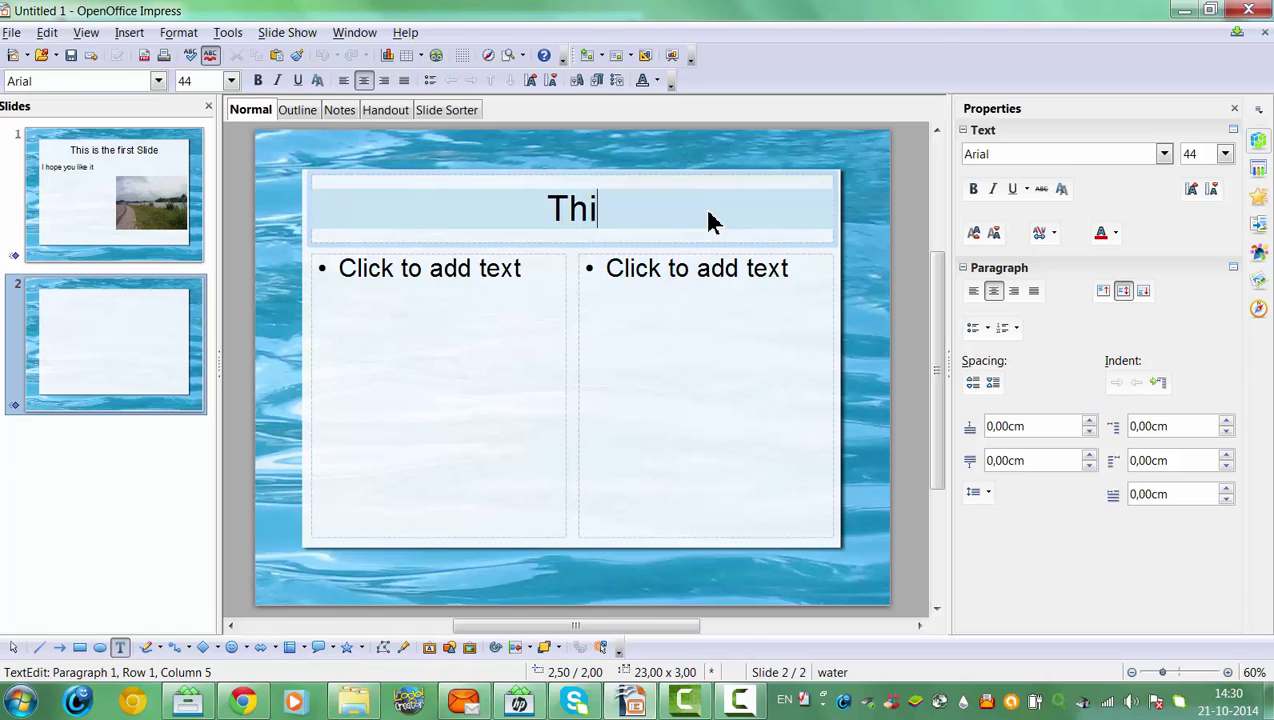
type("s is the sec")
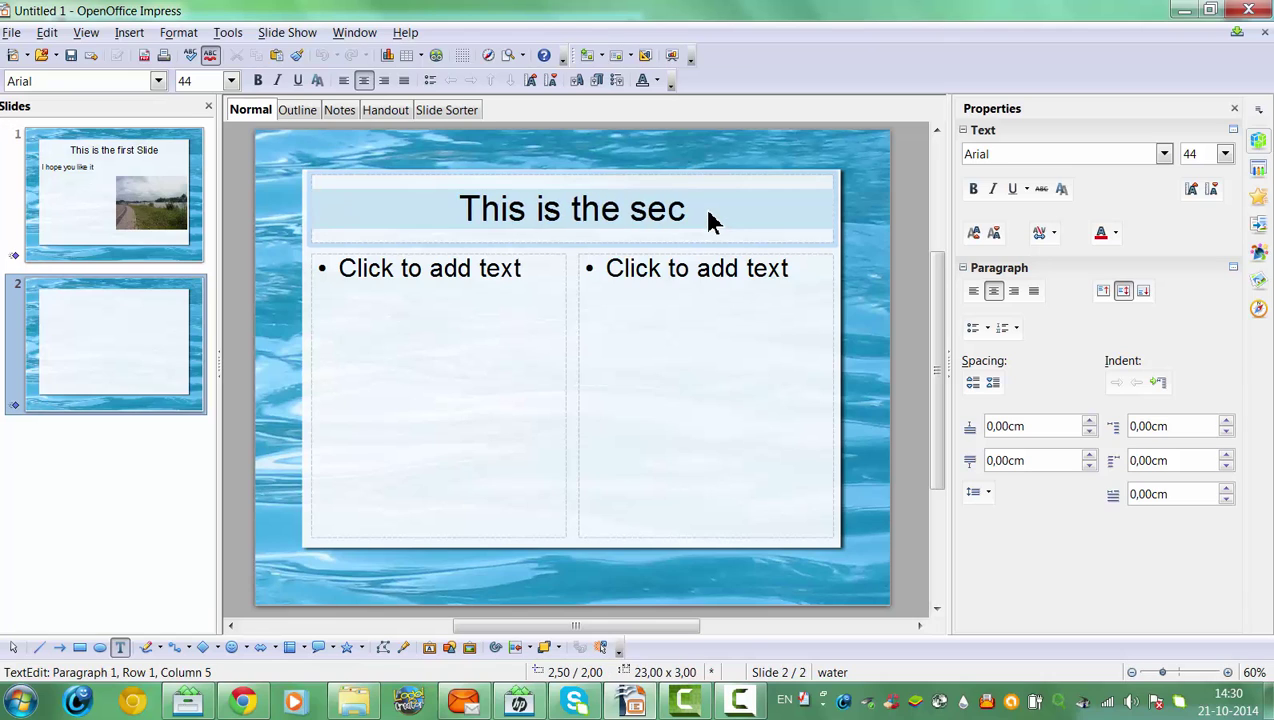
type("ond slude")
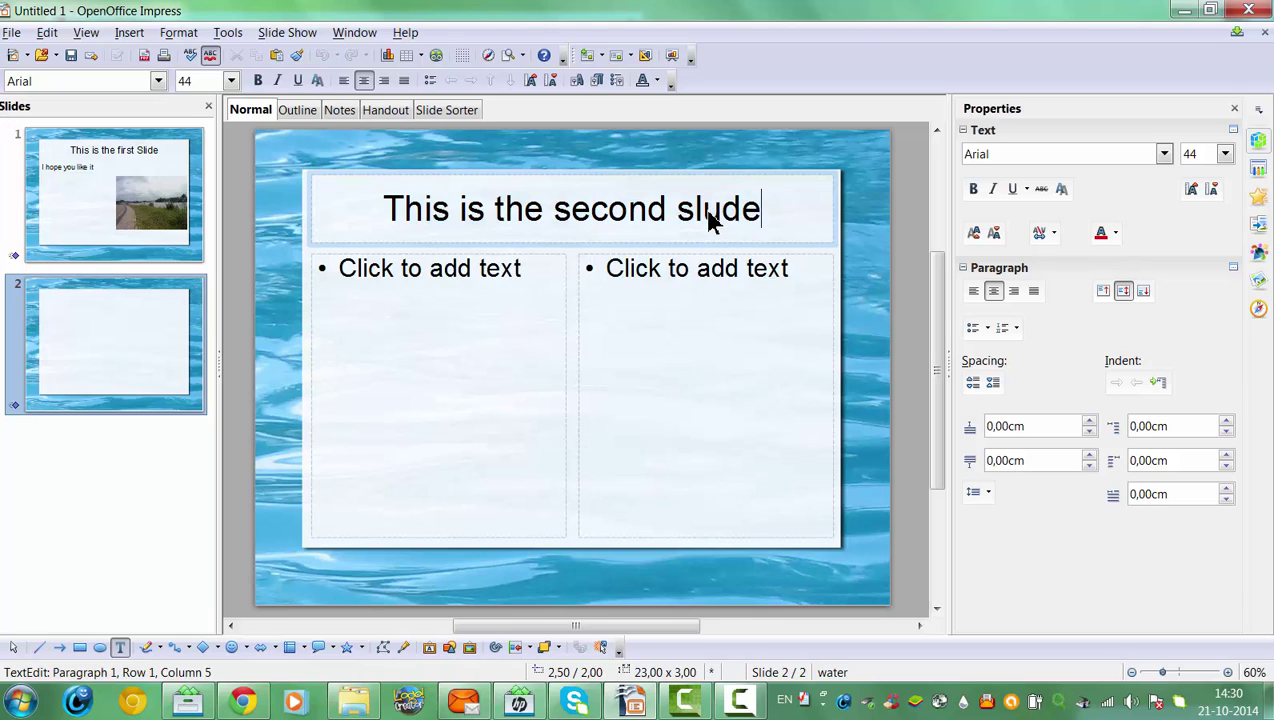
key("BackSpace")
key("BackSpace")
key("BackSpace")
key("BackSpace")
type("ldie")
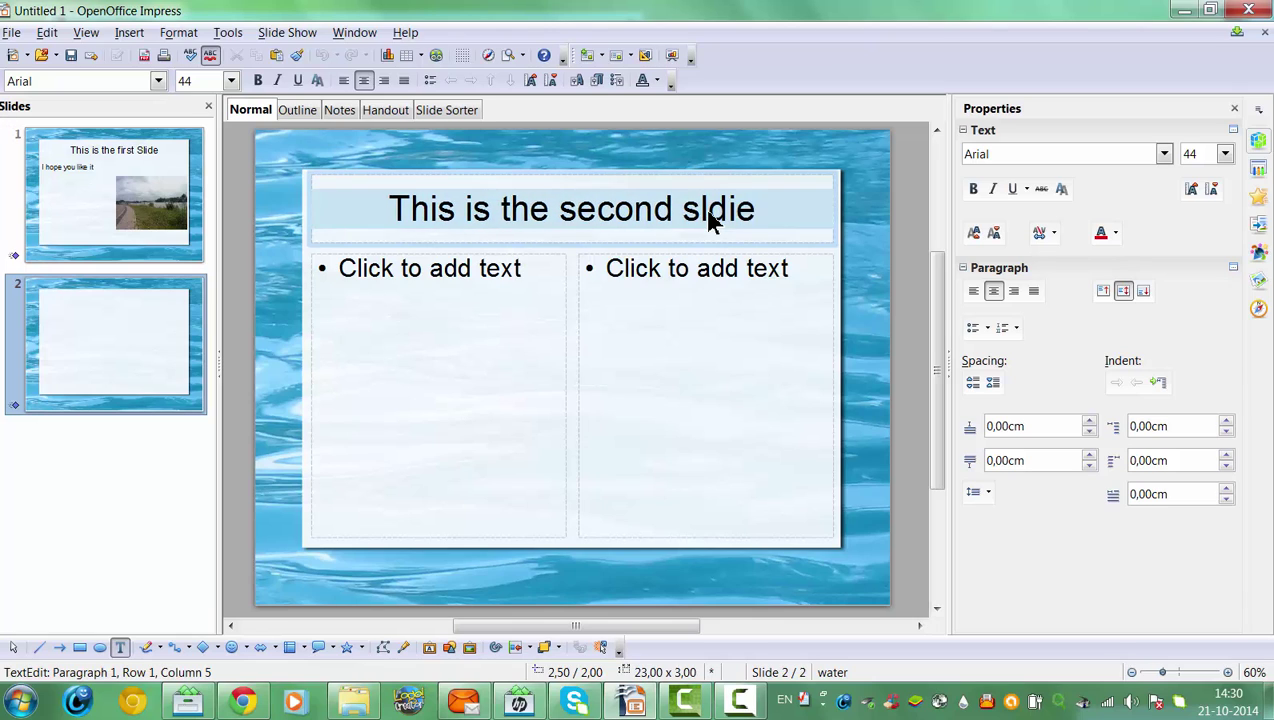
key("BackSpace")
key("BackSpace")
key("BackSpace")
type("ide")
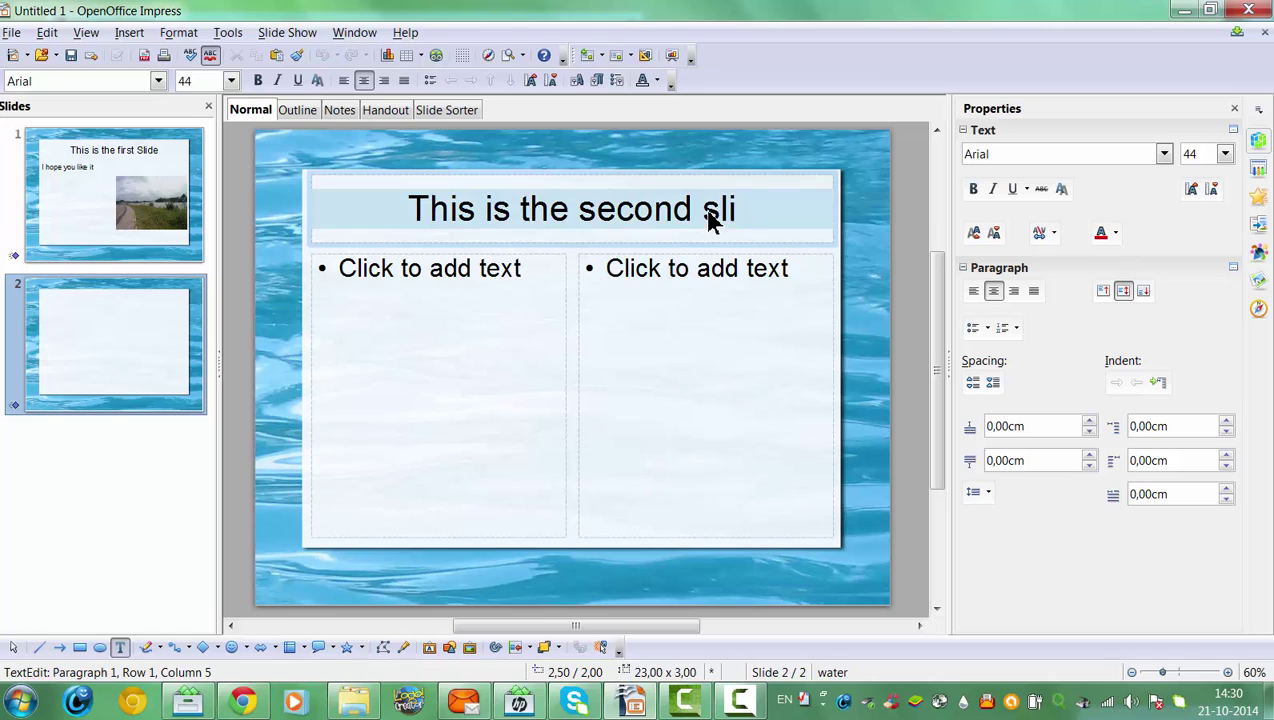
left_click(449, 271)
left_click(745, 304)
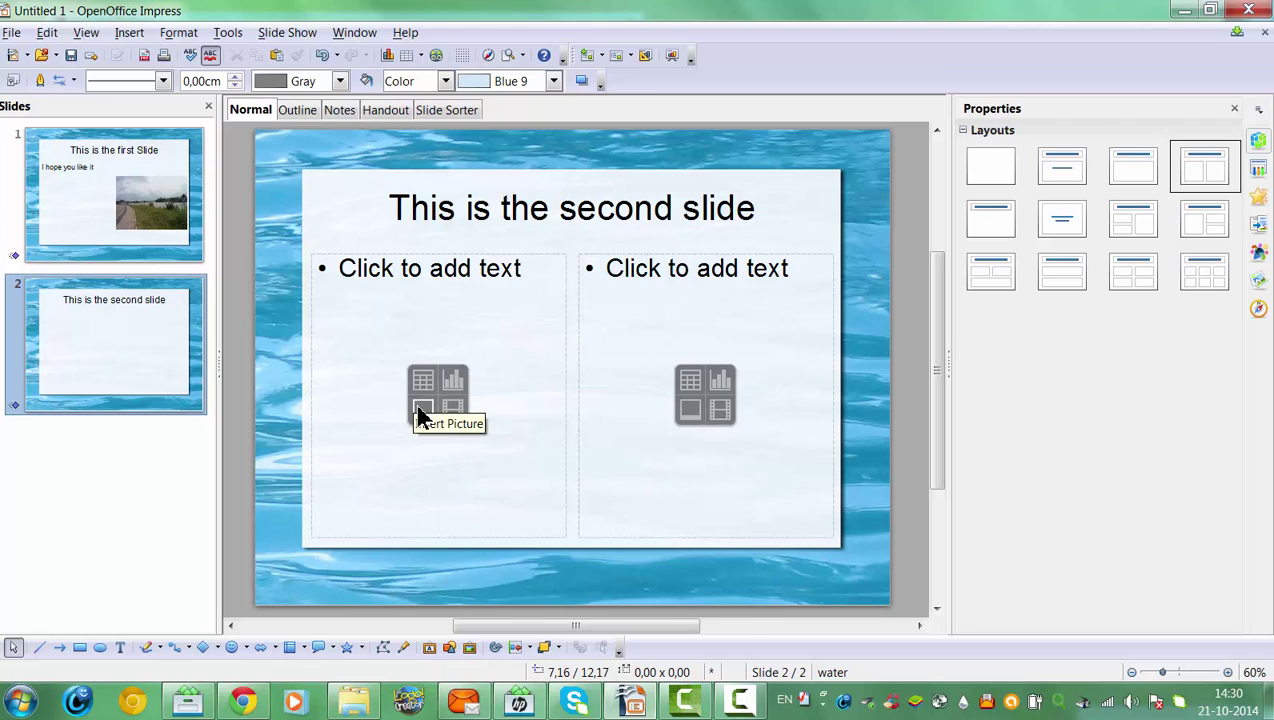
Insert the clip WP_20141019_17_47_13_Pro from Downloads > Video into the left content box.
left_click(447, 408)
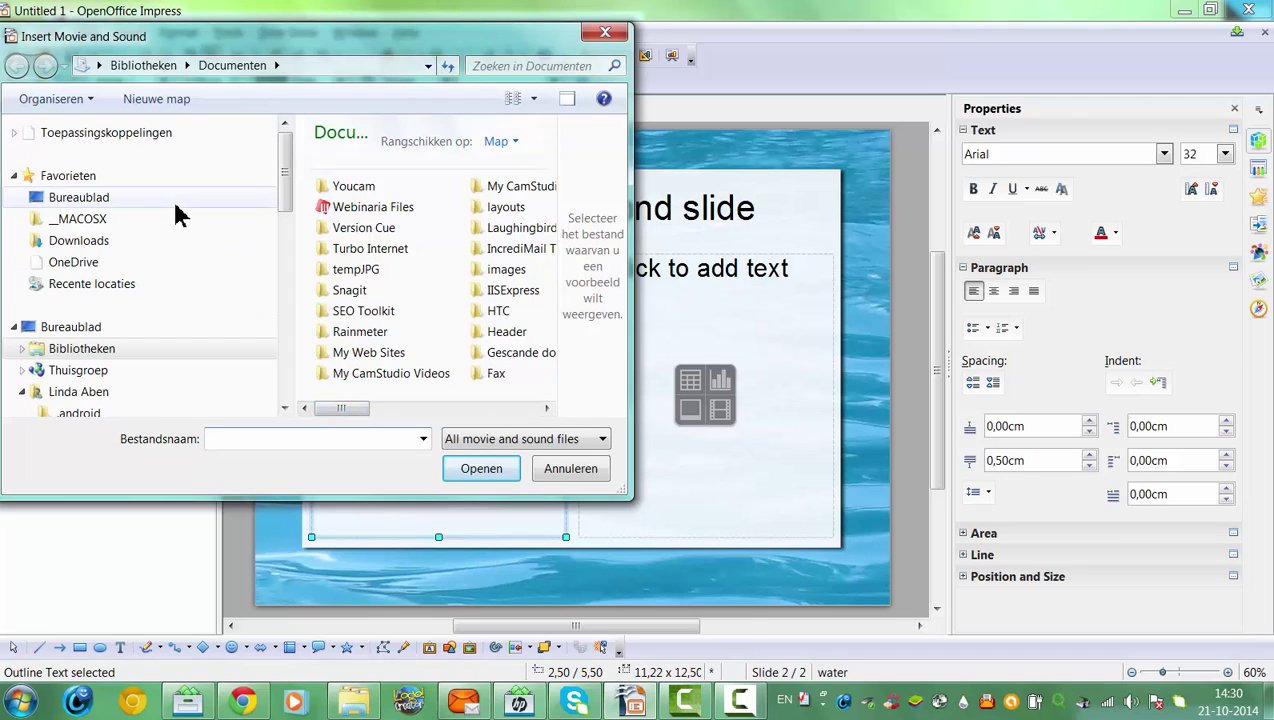
left_click(166, 256)
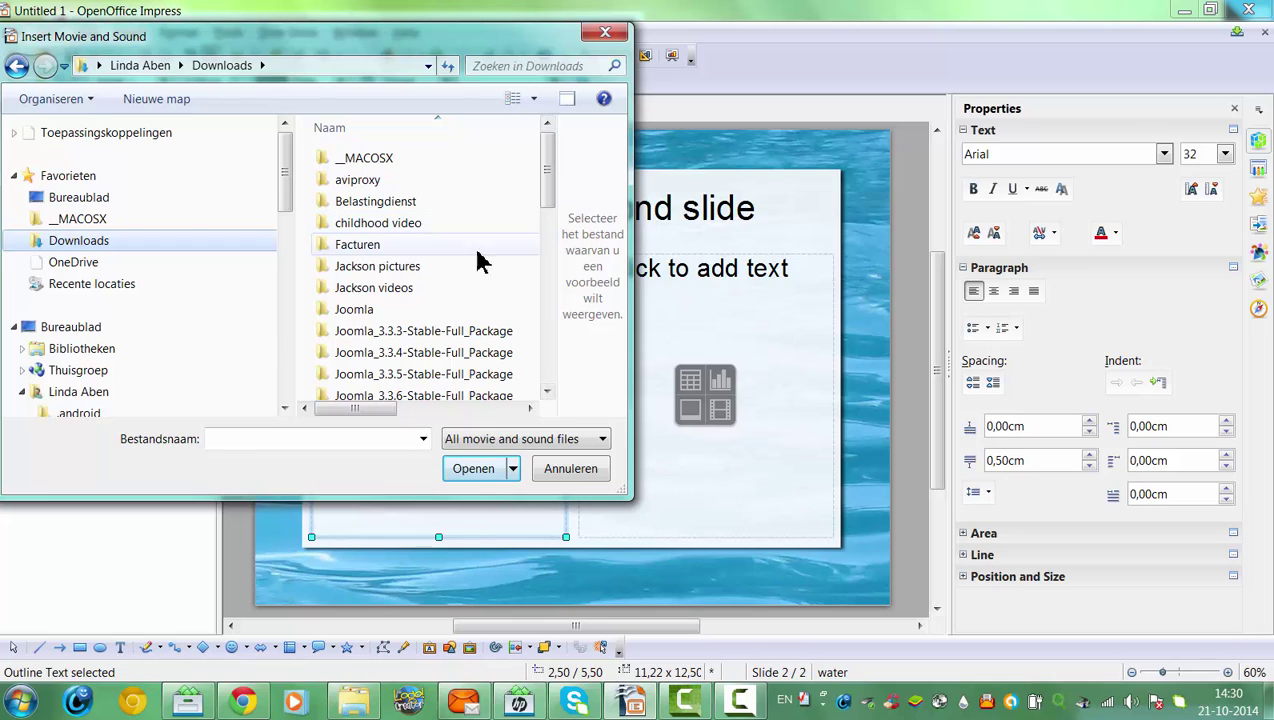
double_click(438, 287)
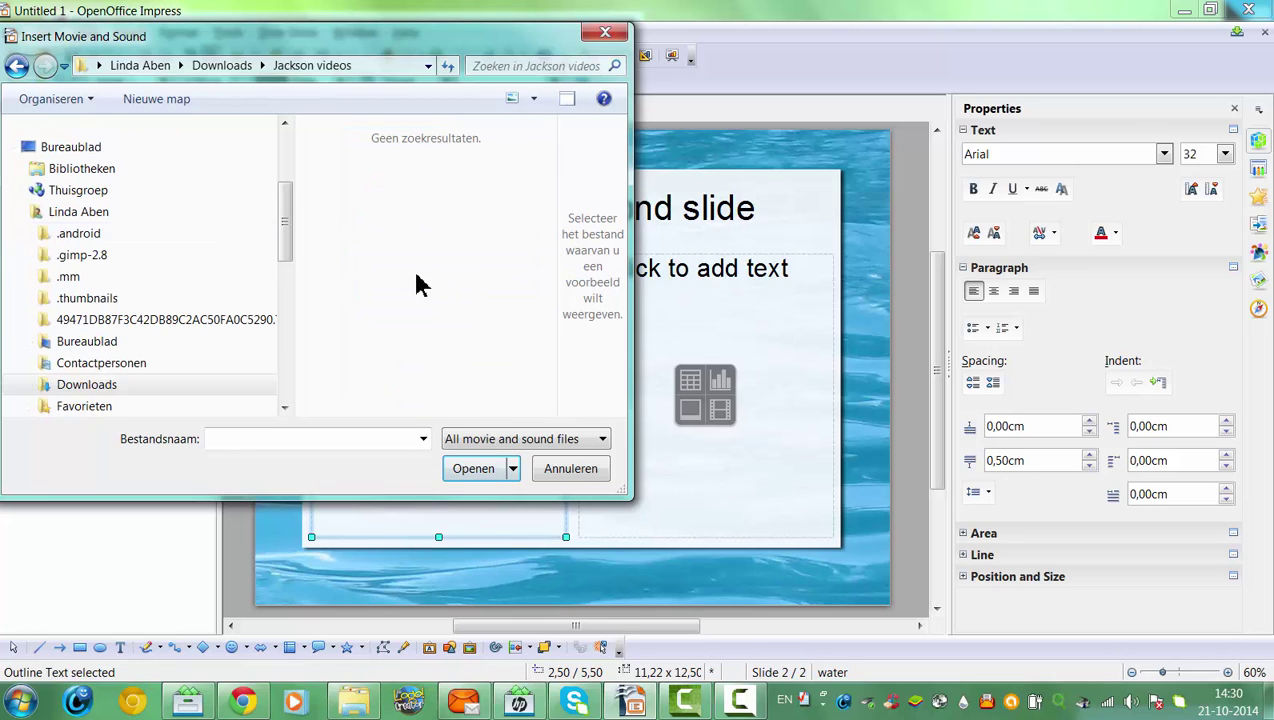
left_click(212, 66)
left_click_drag(550, 168, 560, 325)
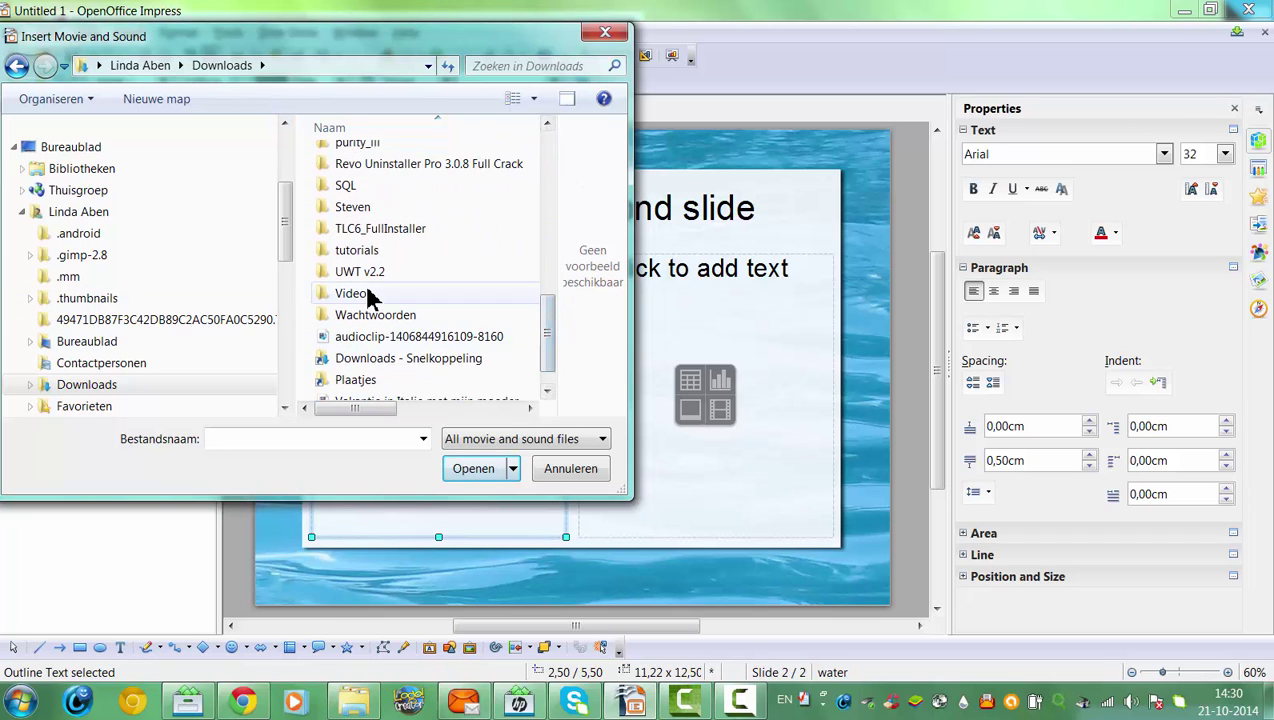
double_click(352, 293)
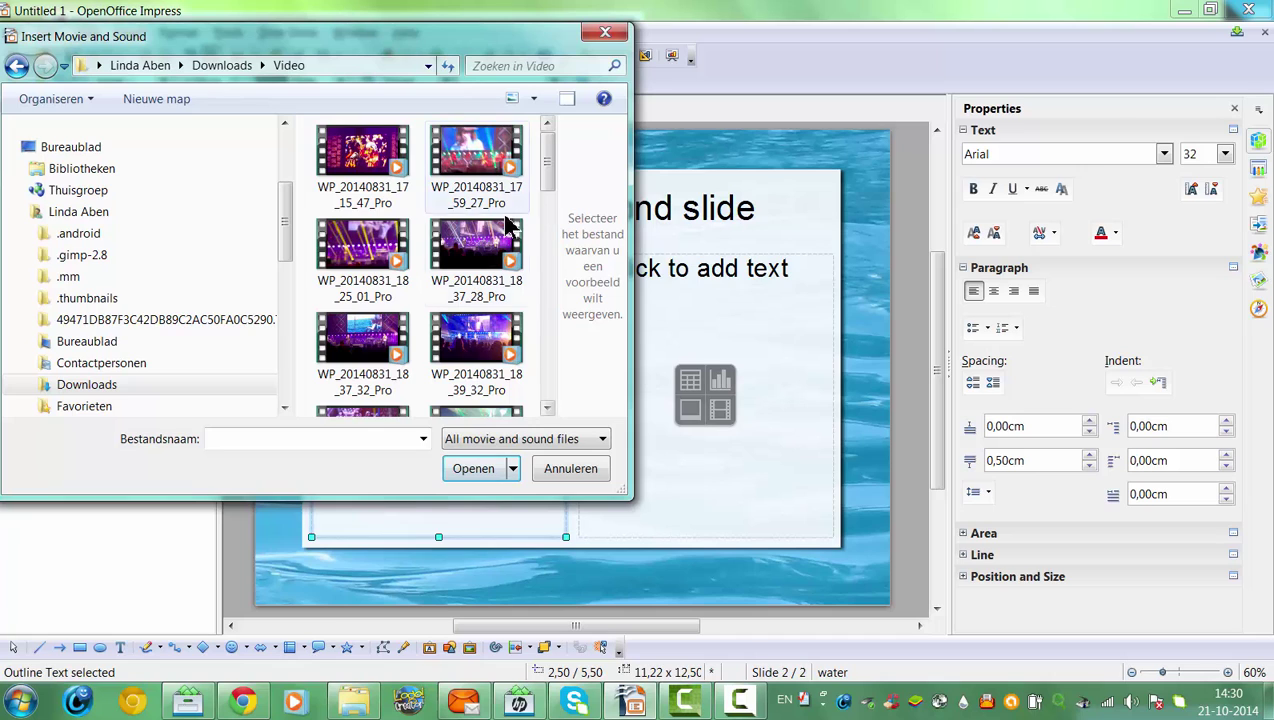
left_click_drag(540, 193, 577, 395)
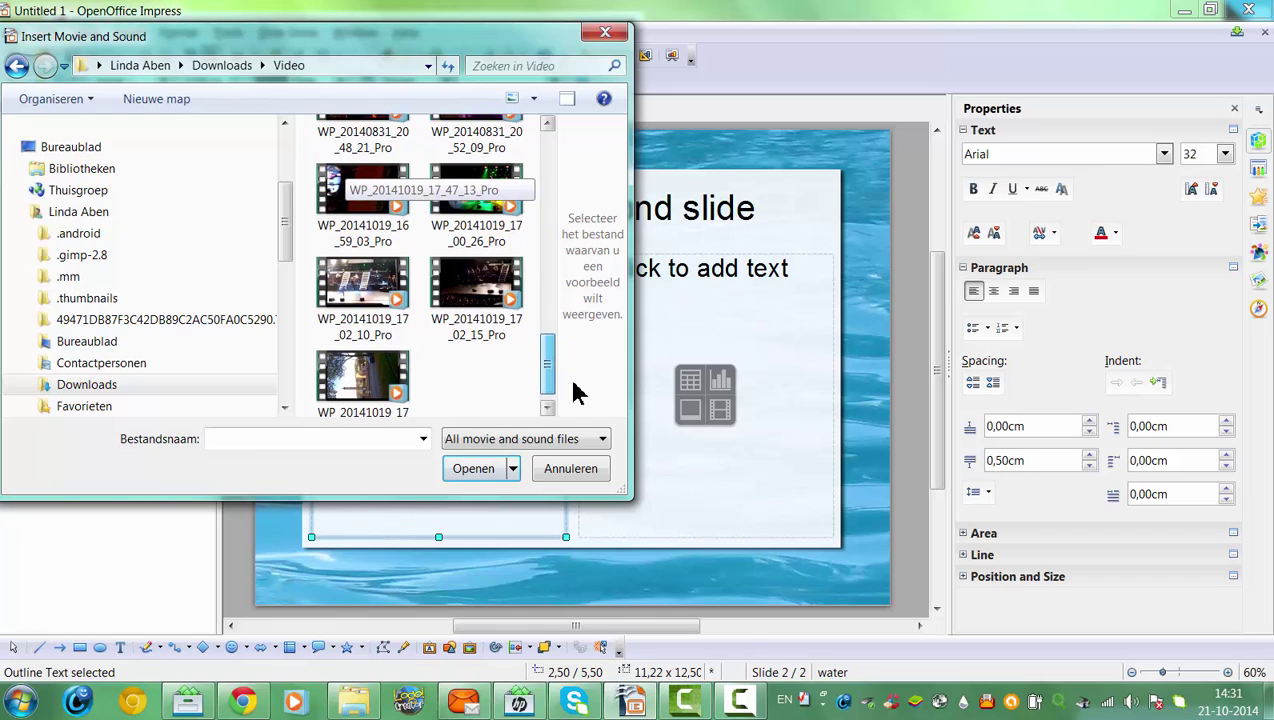
left_click_drag(577, 392, 577, 398)
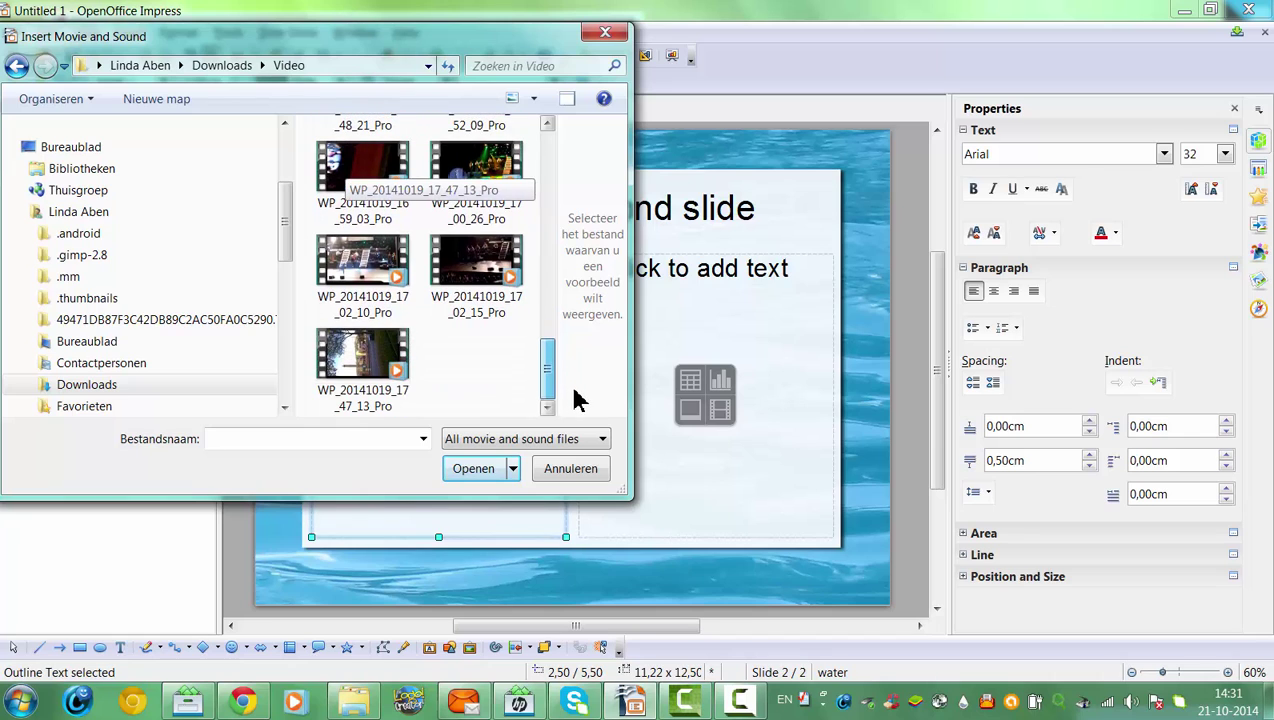
left_click(377, 360)
left_click(497, 474)
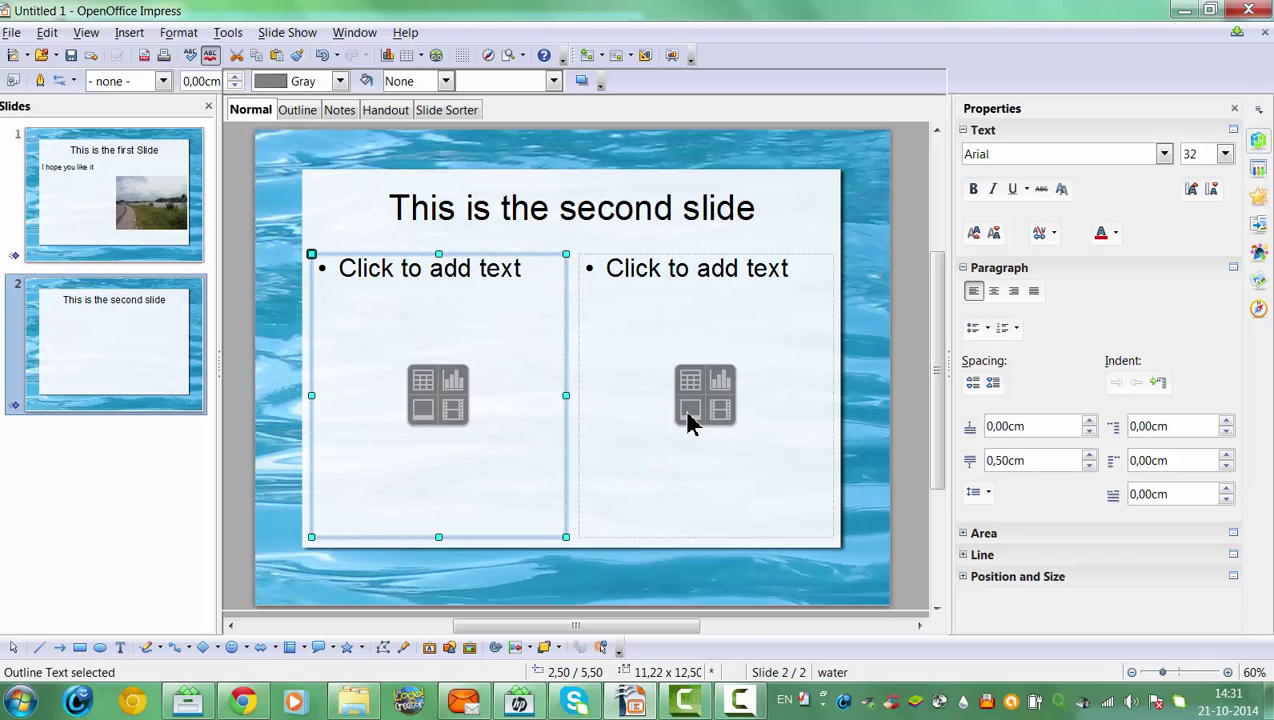
Dismiss the Windows colour-scheme warning and restore the Impress window showing the video on slide 2.
key("super+d")
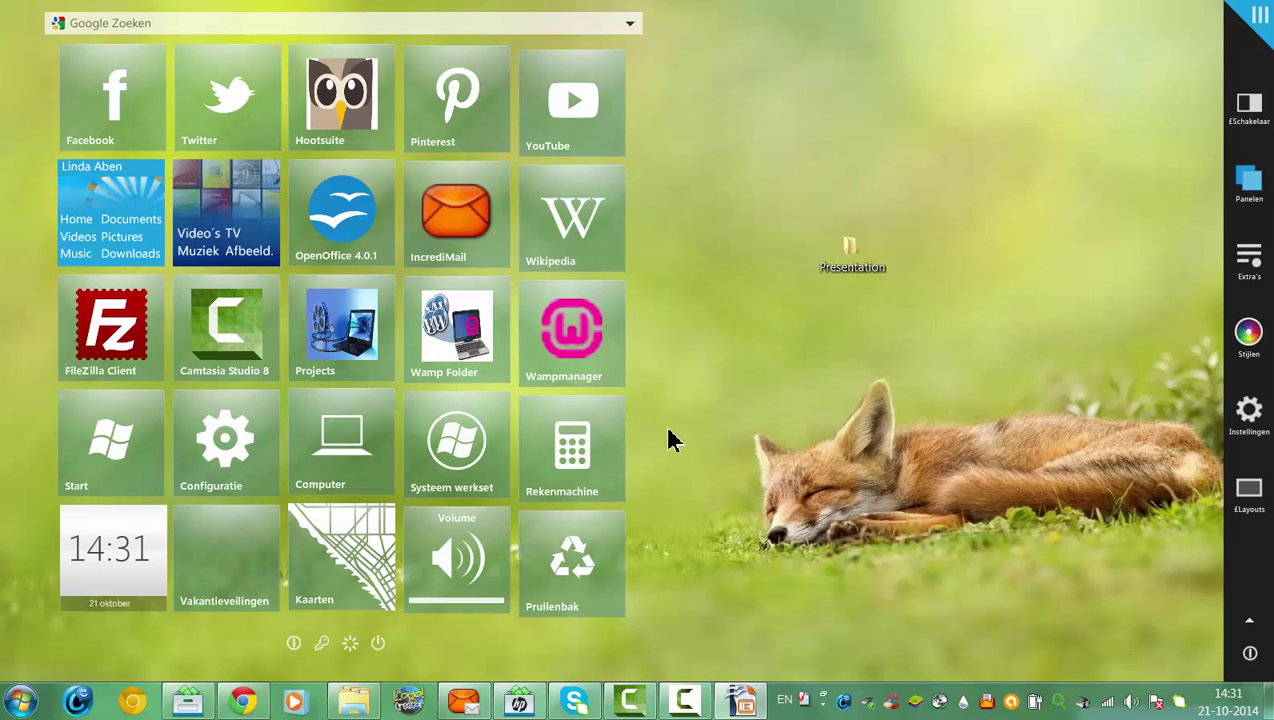
left_click(741, 700)
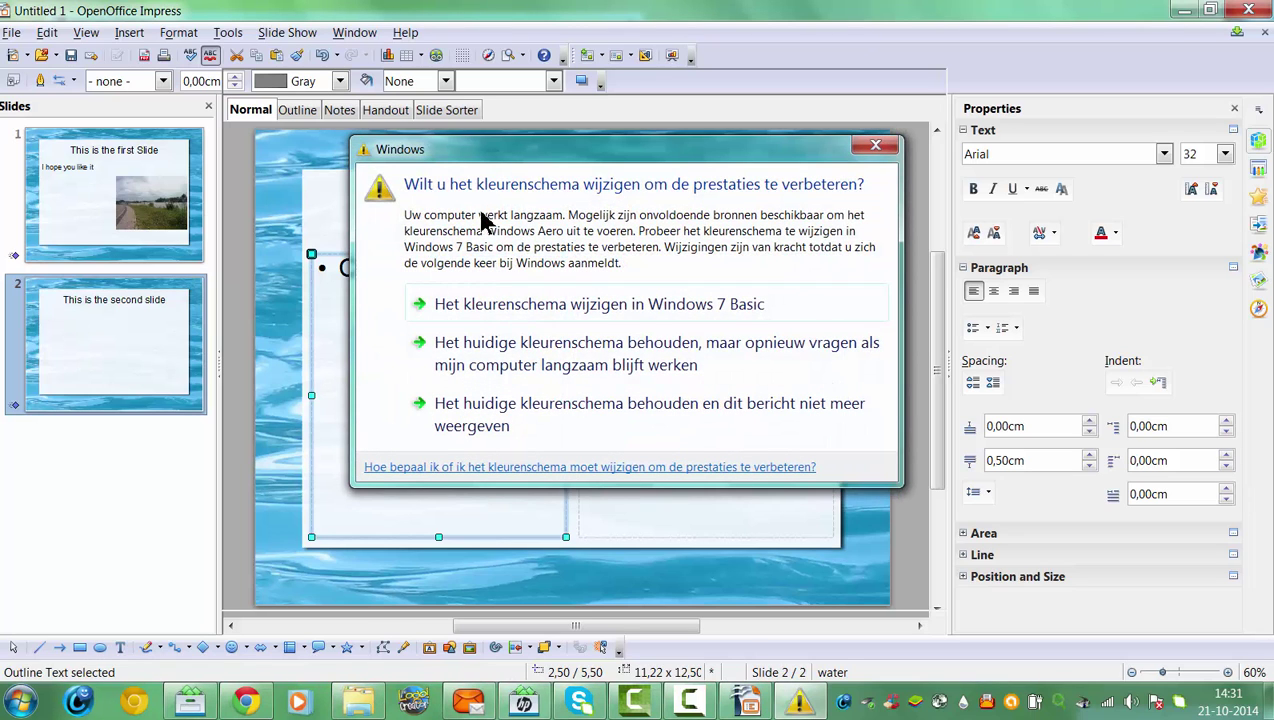
left_click(873, 148)
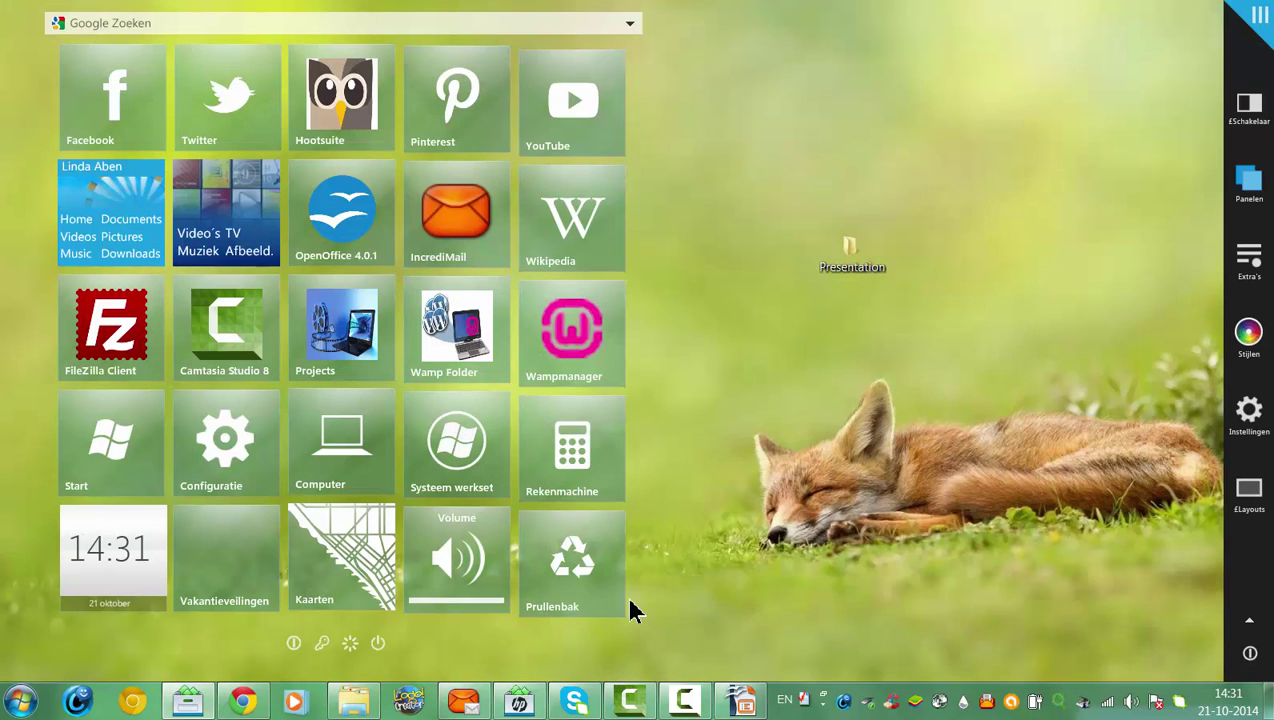
left_click(684, 700)
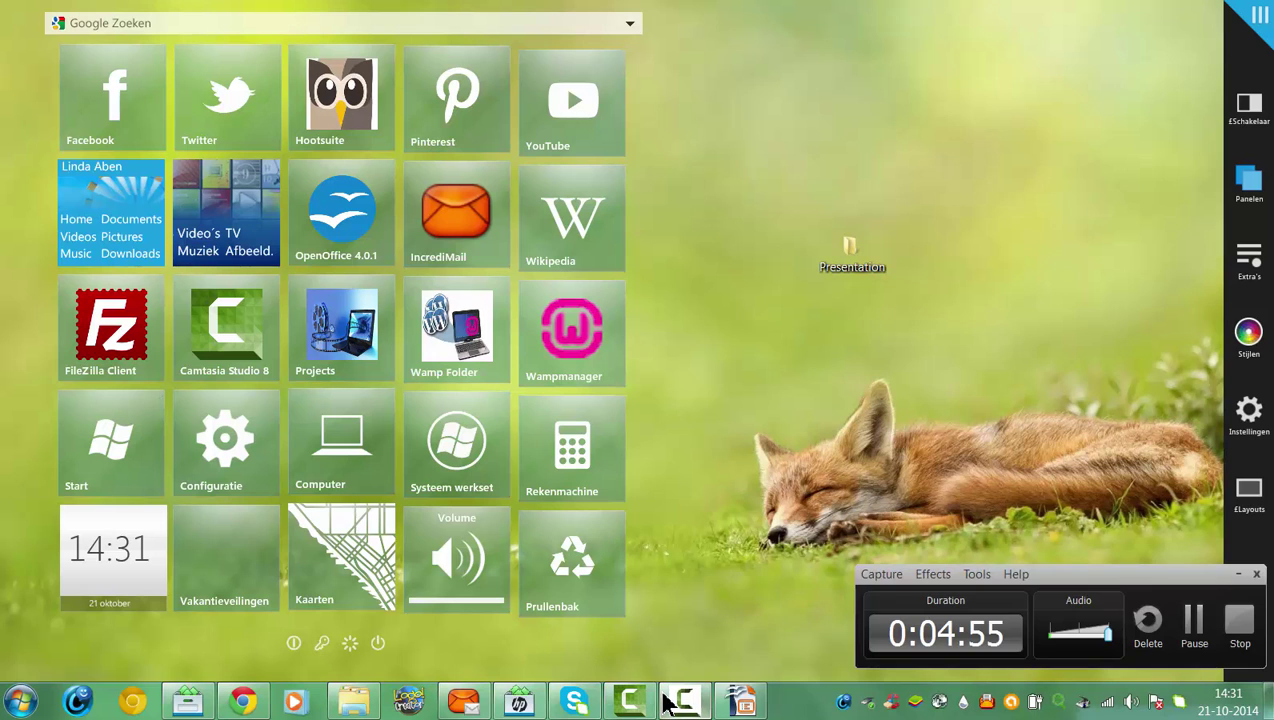
left_click(742, 700)
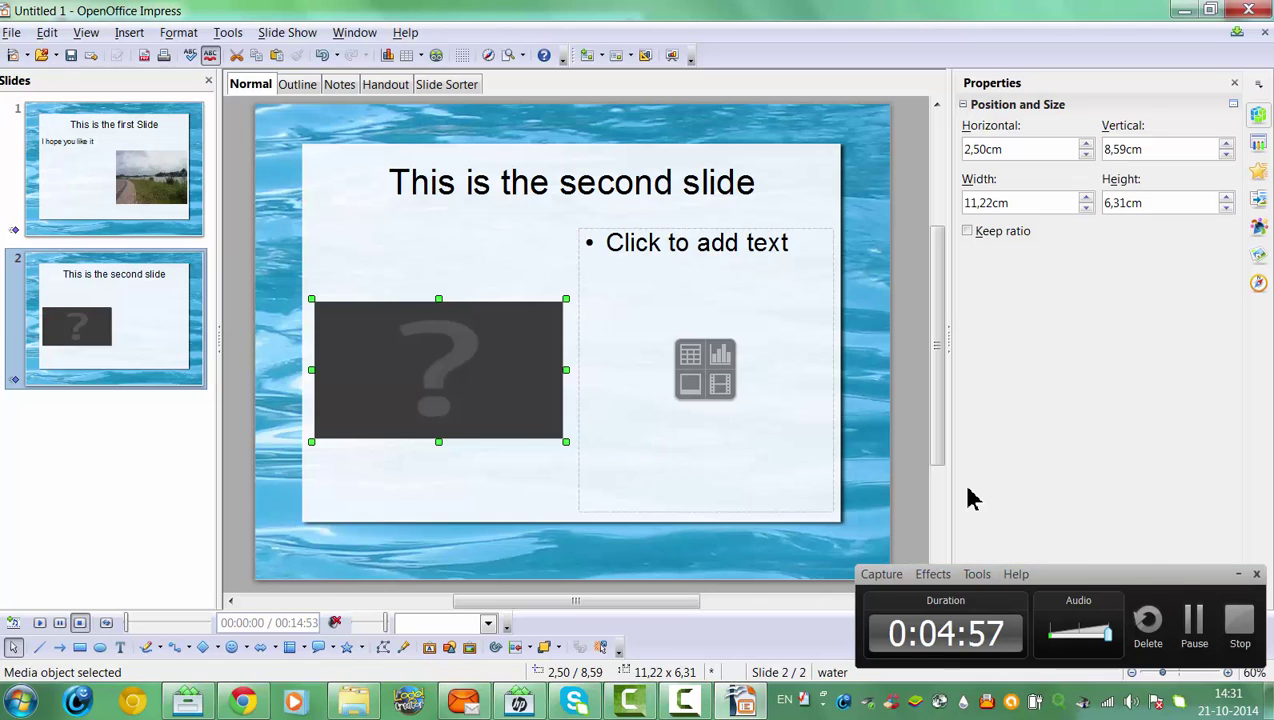
Insert the IMAG0244 riverside path photo from the Presentation folder into slide 2's right box.
left_click(1238, 574)
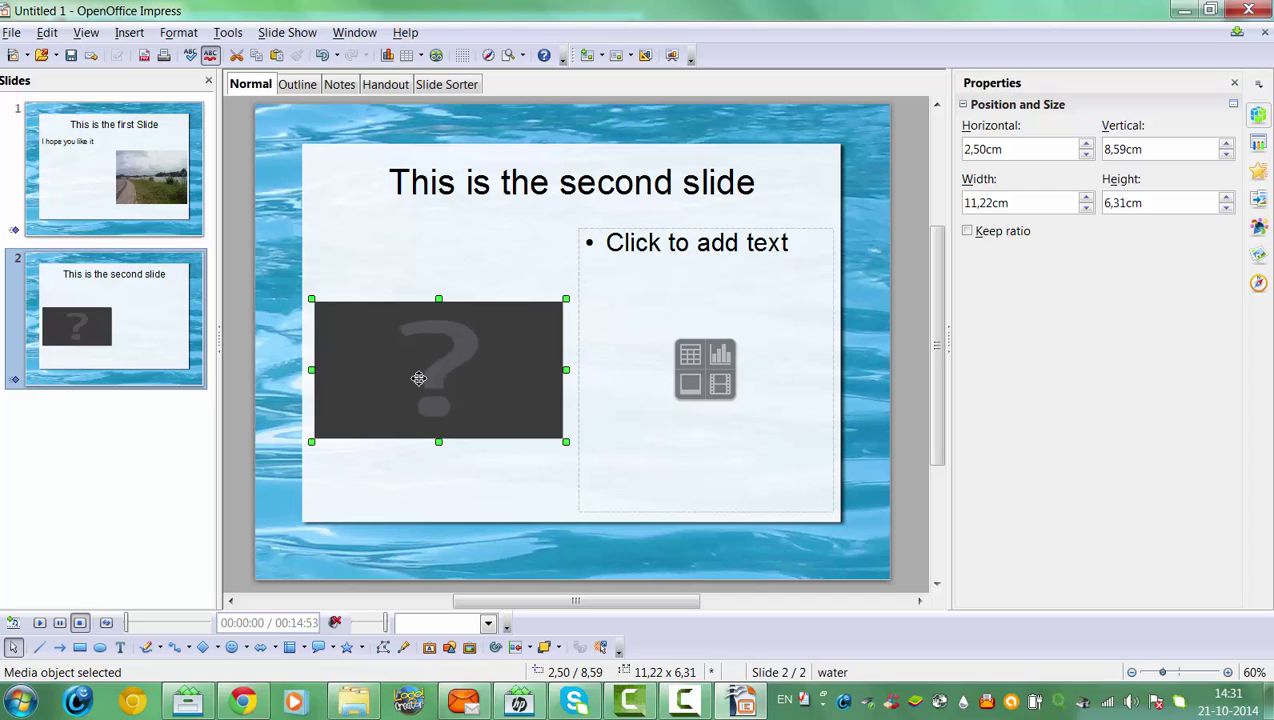
left_click(688, 386)
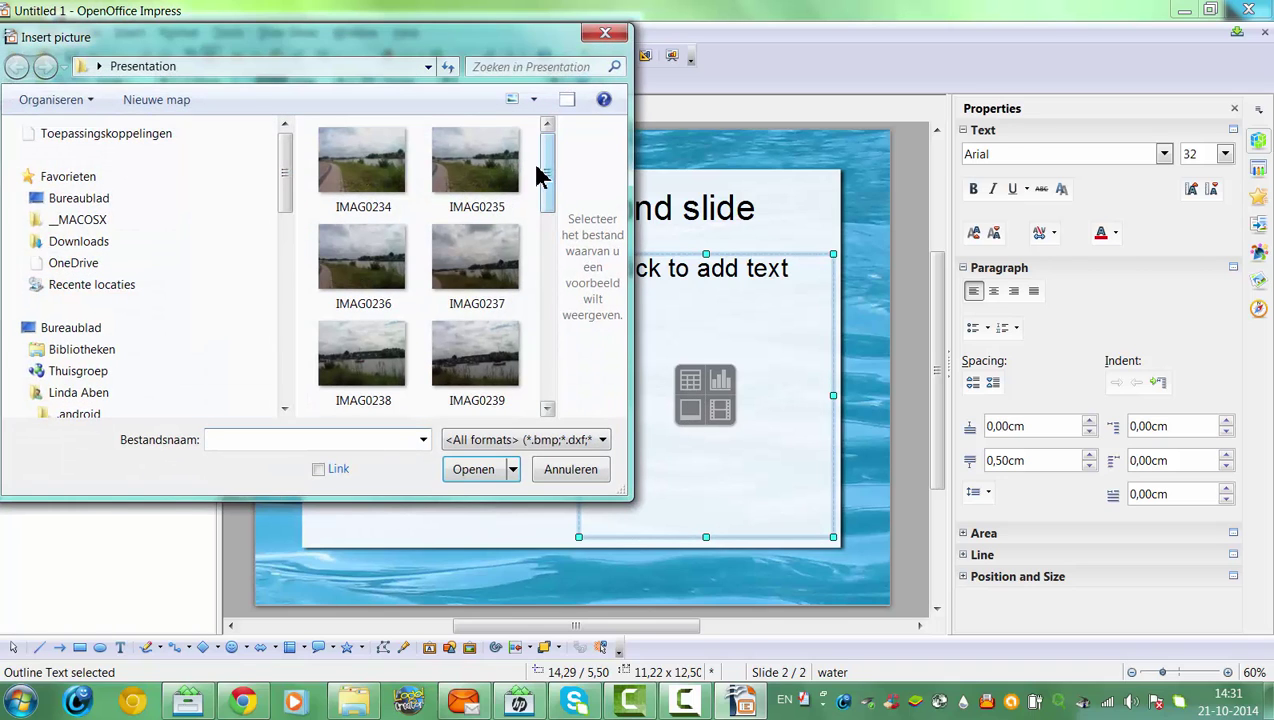
left_click_drag(545, 178, 549, 247)
left_click(476, 293)
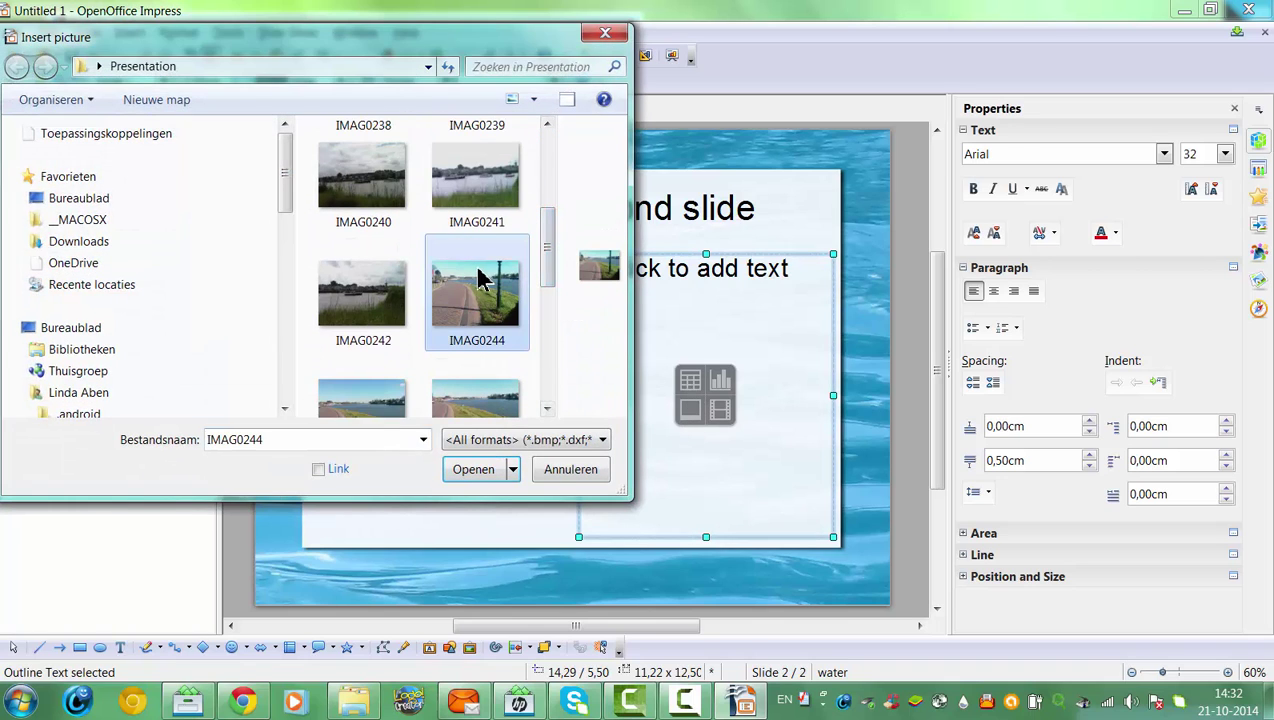
left_click(471, 471)
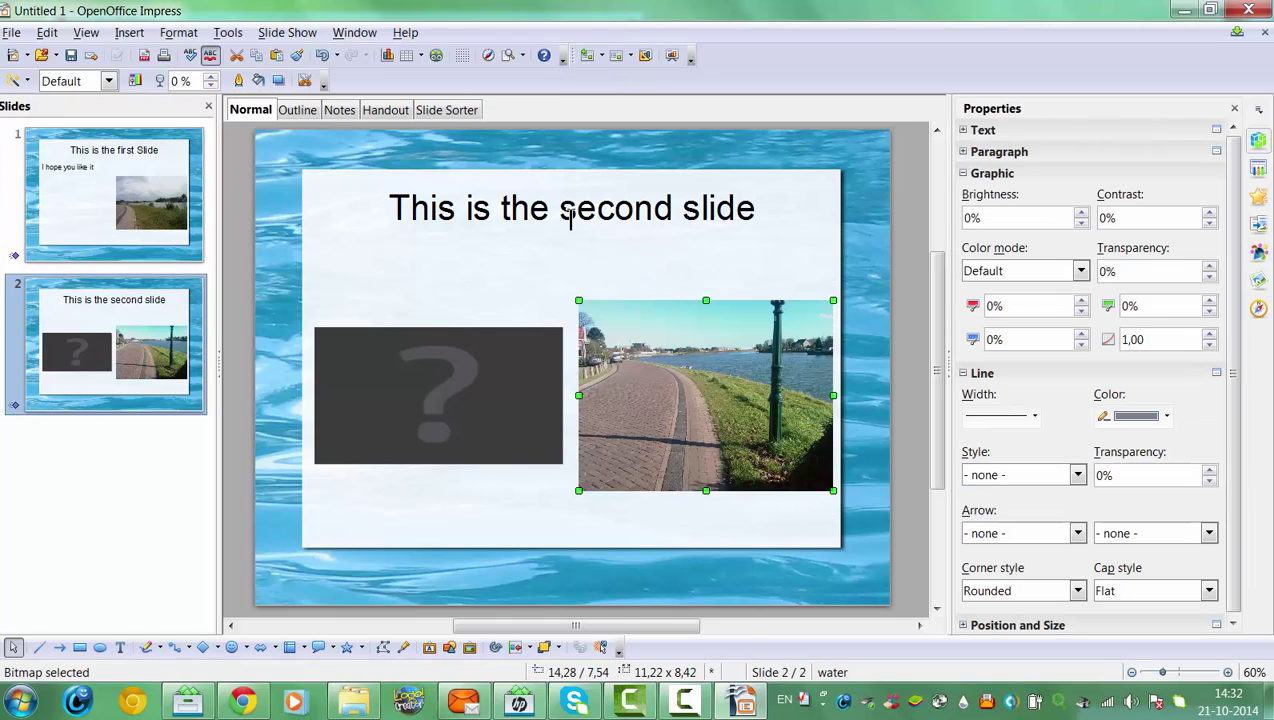
Add an empty third slide after slide 2 and select it for editing.
right_click(131, 359)
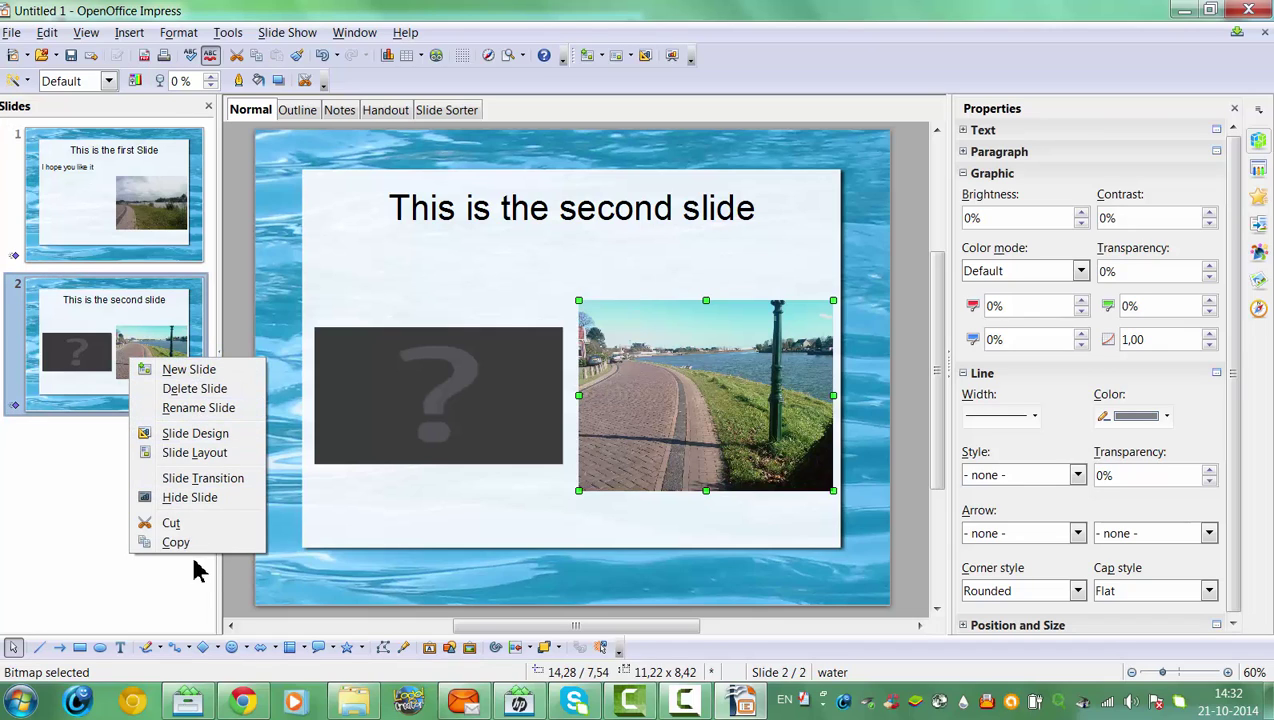
left_click(188, 370)
left_click(92, 502)
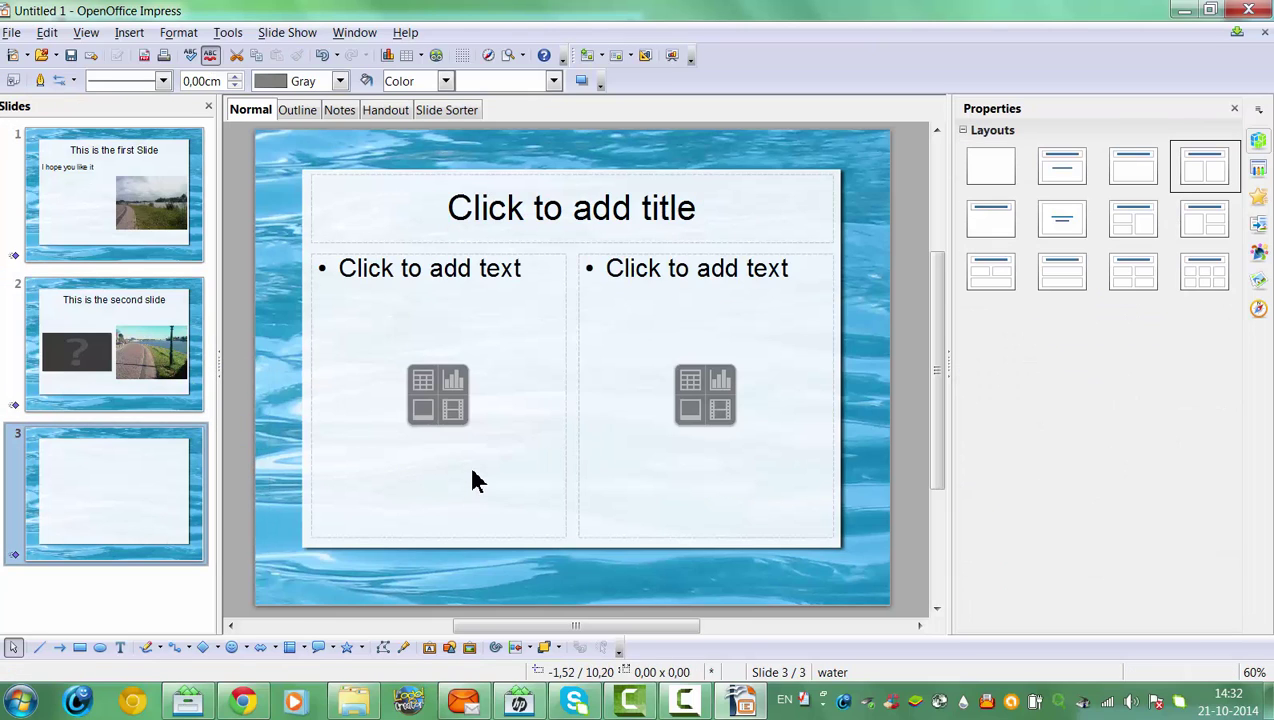